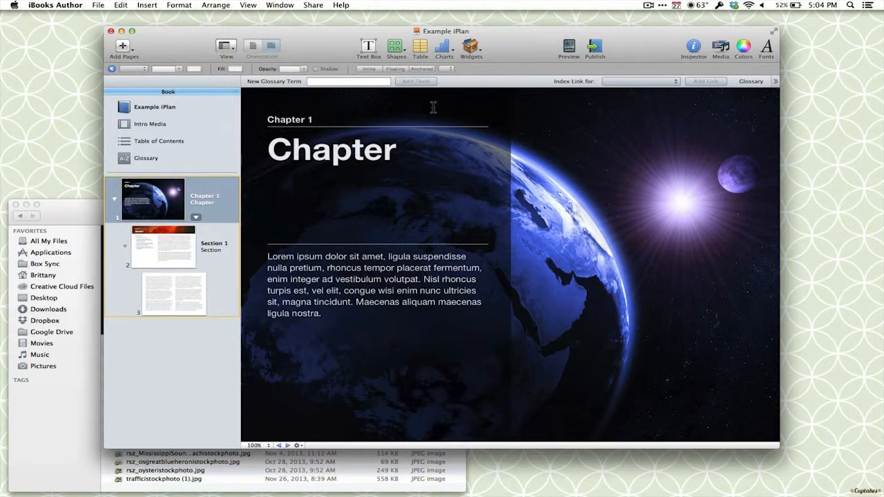
# Show the layouts above the book's page thumbnails and select the Chapter layout for editing
pyautogui.click(228, 47)
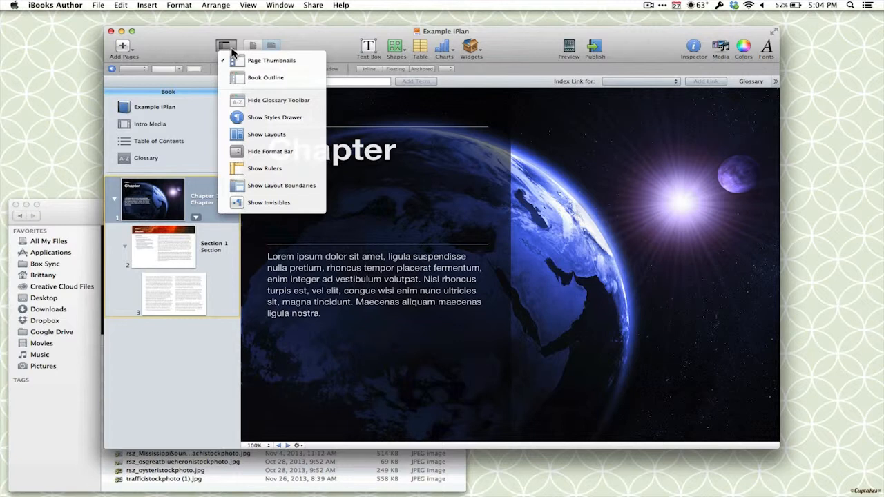
pyautogui.click(260, 135)
pyautogui.click(155, 126)
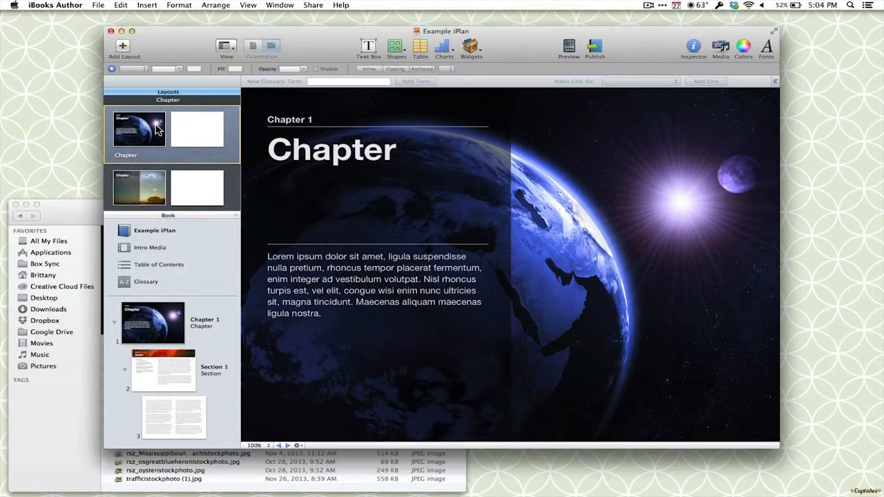
pyautogui.press('Down')
pyautogui.press('Up')
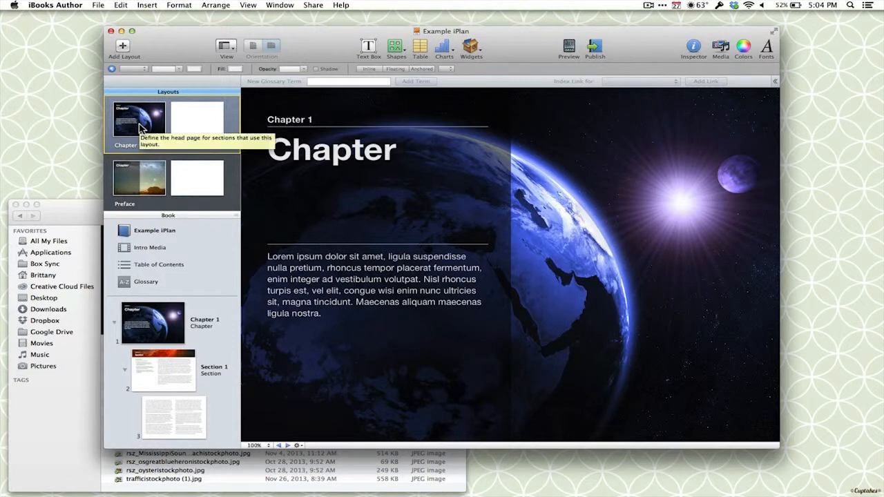
# Replace the Chapter layout's background picture with rsz_biloxi_lebakerymuralresilience_tjm.jpg from the Photos folder in Finder
pyautogui.click(71, 206)
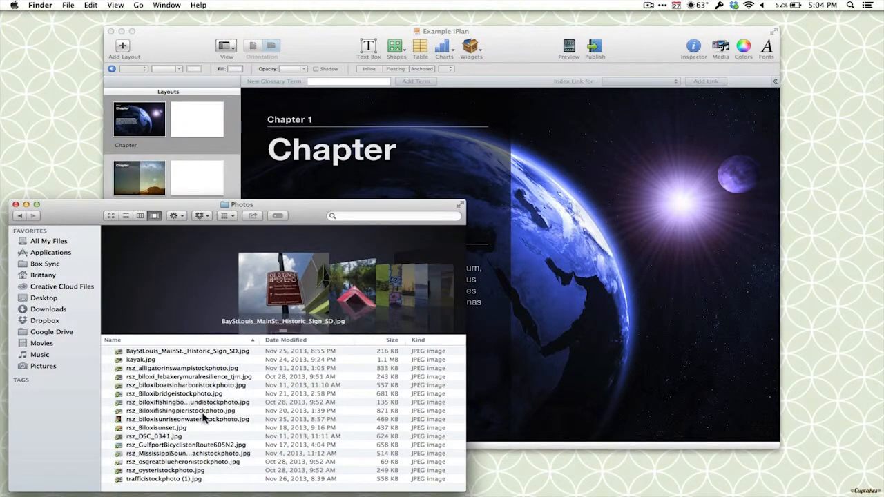
pyautogui.click(168, 404)
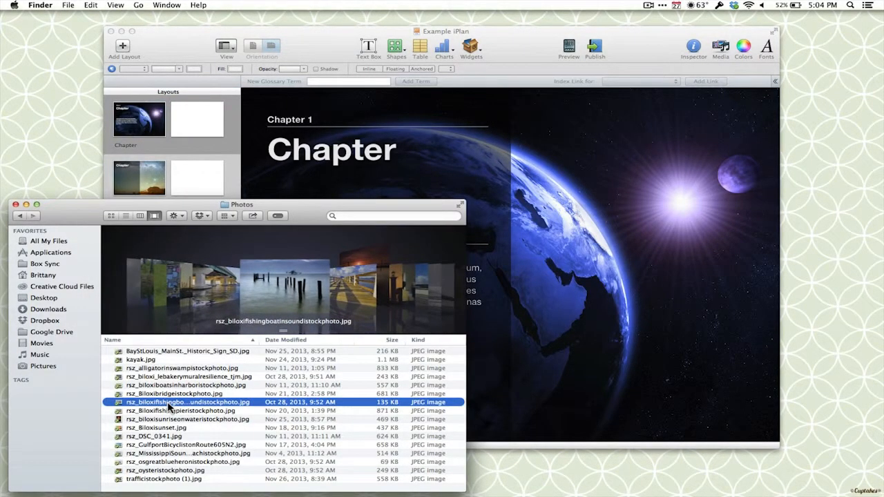
pyautogui.press('Up')
pyautogui.press('Up')
pyautogui.press('Up')
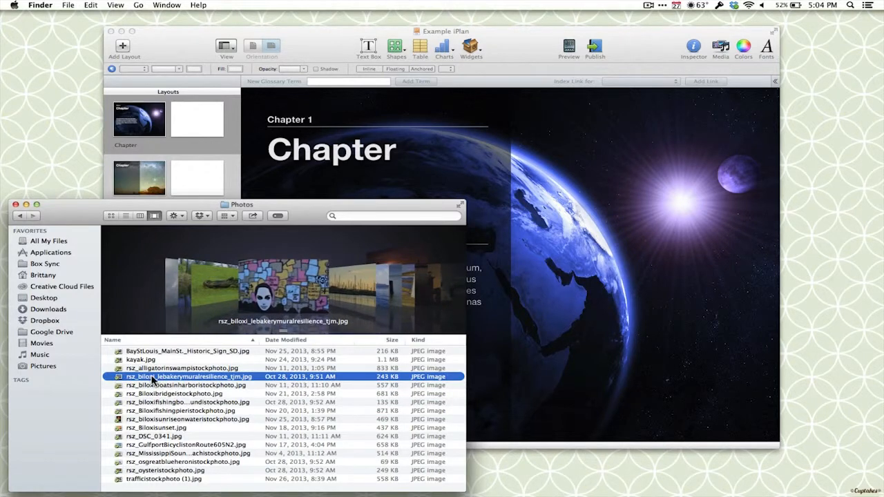
pyautogui.moveTo(153, 378); pyautogui.dragTo(623, 181)
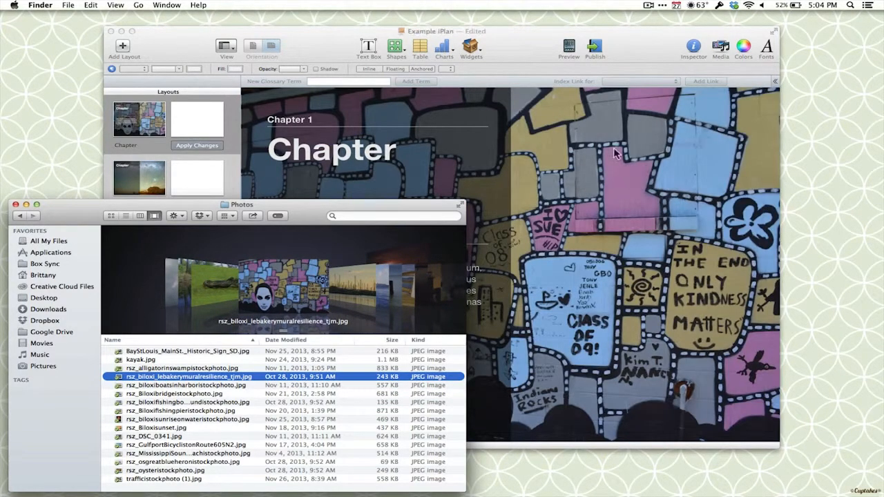
# Return to iBooks Author, apply the Chapter layout changes to the book, and open the Chapter 1 page
pyautogui.click(544, 36)
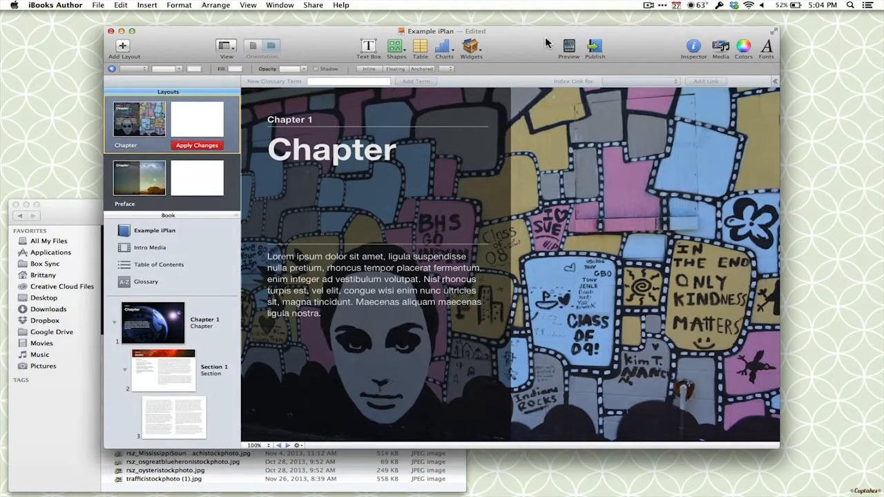
pyautogui.click(191, 145)
pyautogui.click(164, 343)
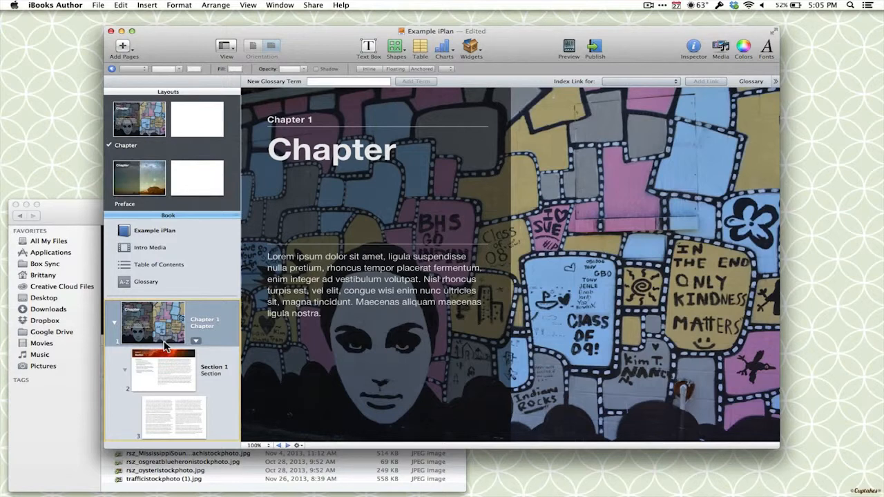
# Add a new layout based on the Chapter layout and select the copy for editing
pyautogui.click(159, 116)
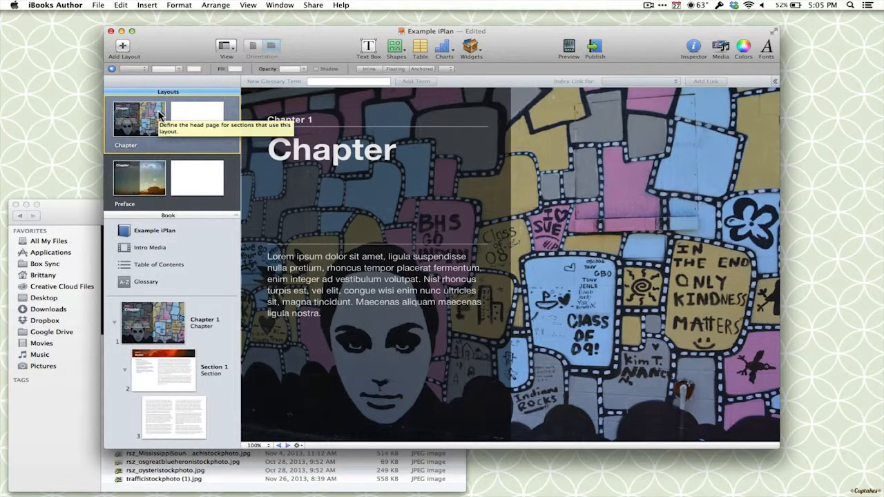
pyautogui.click(123, 45)
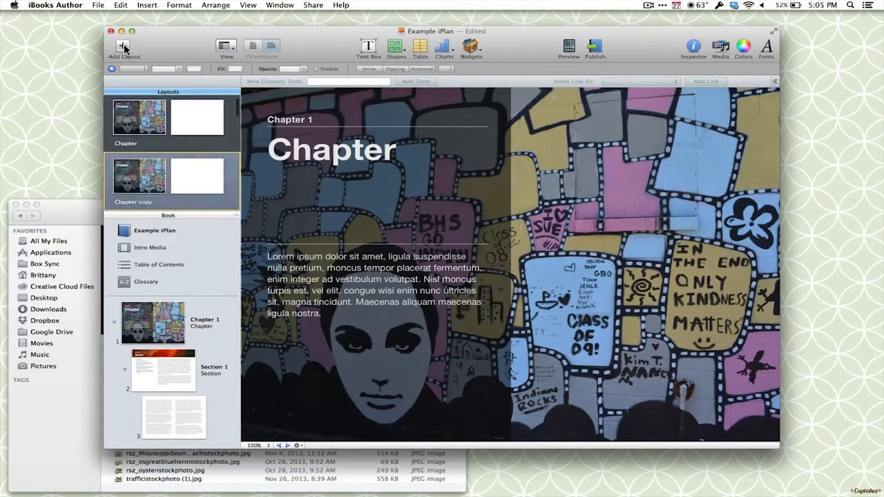
pyautogui.click(151, 126)
pyautogui.press('Down')
# Narrow the dark overlay, the chapter title box and the introduction text box on the Chapter copy layout from their outer edge
pyautogui.click(486, 117)
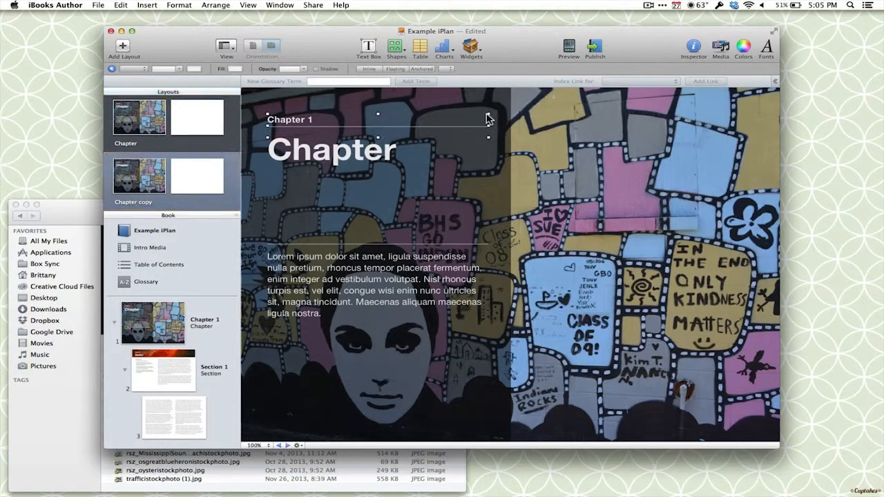
pyautogui.click(508, 148)
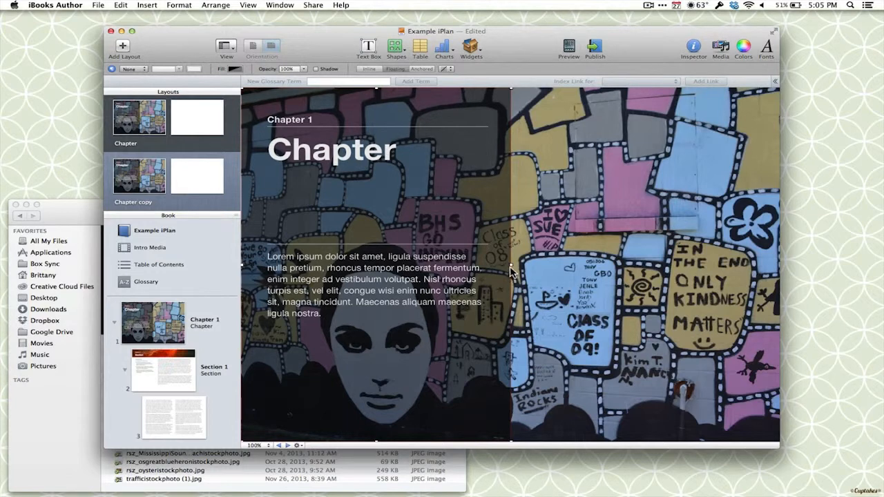
pyautogui.moveTo(510, 264); pyautogui.dragTo(433, 263)
pyautogui.click(390, 183)
pyautogui.moveTo(488, 183); pyautogui.dragTo(409, 178)
pyautogui.click(412, 268)
pyautogui.moveTo(488, 294); pyautogui.dragTo(407, 292)
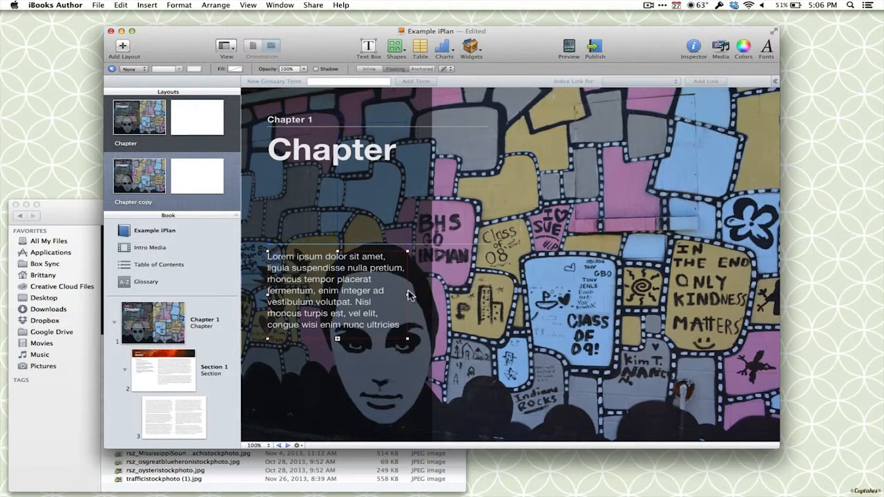
# Unlock the line above the introduction text and shorten it to the width of the narrowed text box
pyautogui.click(446, 246)
pyautogui.moveTo(446, 246); pyautogui.dragTo(487, 245)
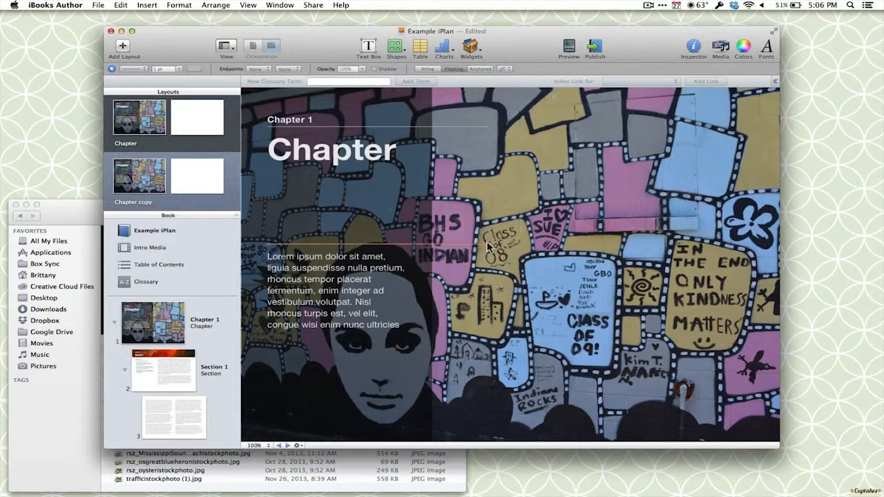
pyautogui.click(217, 6)
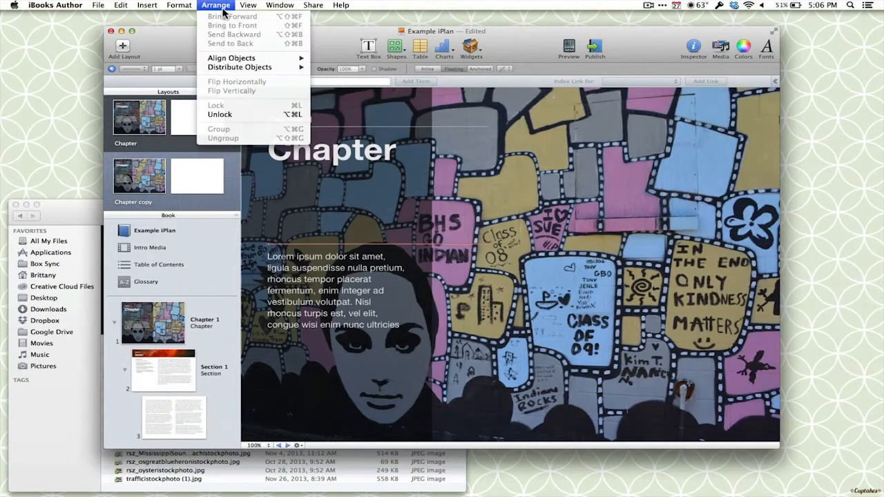
pyautogui.click(219, 114)
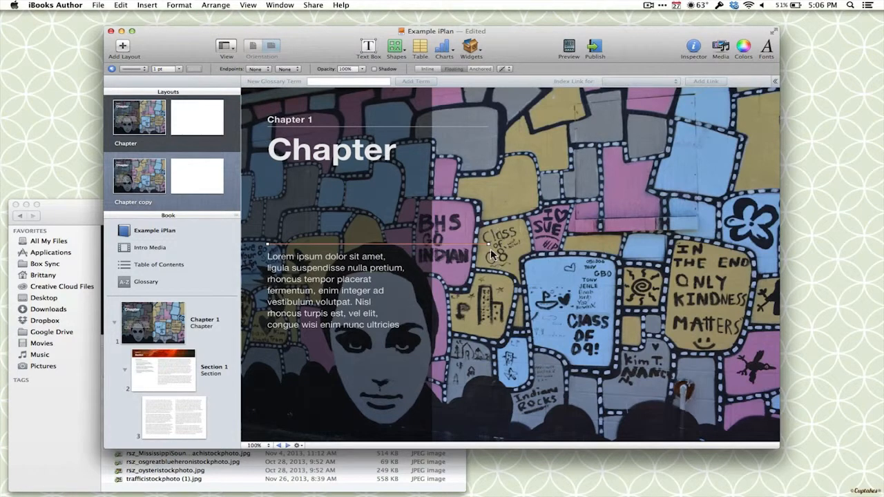
pyautogui.moveTo(488, 244); pyautogui.dragTo(408, 243)
# Unlock the line below the chapter number and shorten it to end within the narrowed dark overlay
pyautogui.click(433, 125)
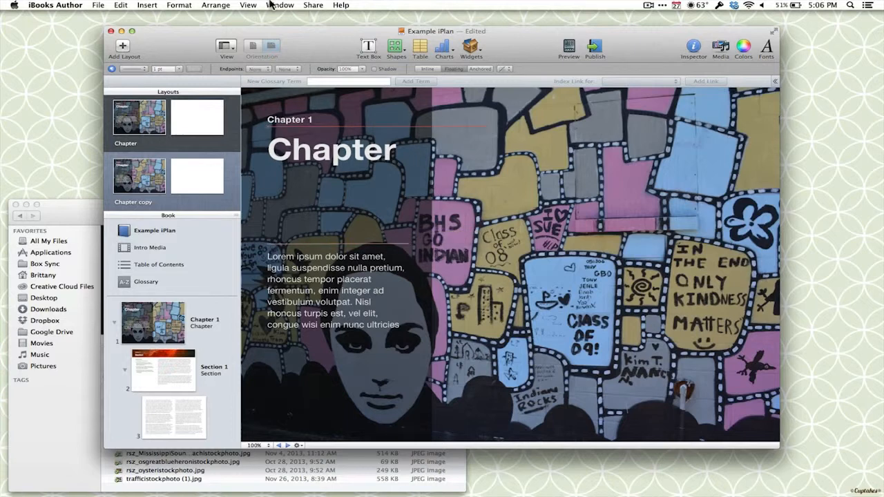
pyautogui.click(215, 5)
pyautogui.click(234, 114)
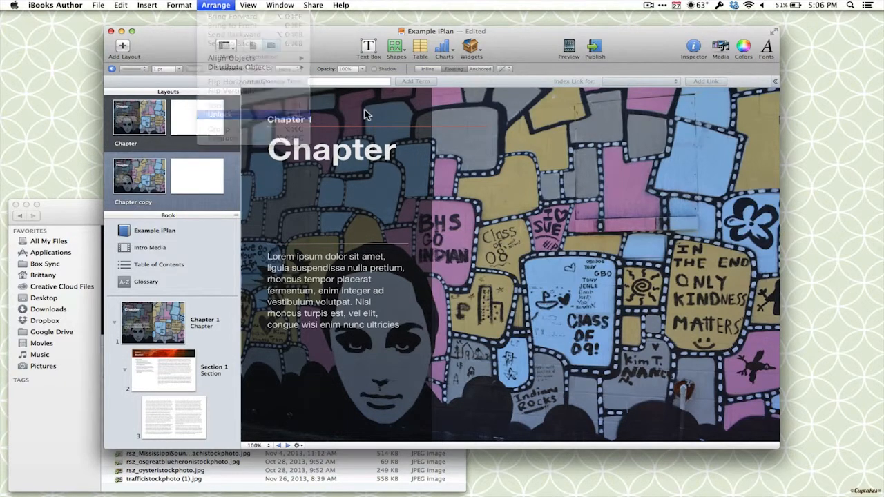
pyautogui.moveTo(486, 126); pyautogui.dragTo(416, 125)
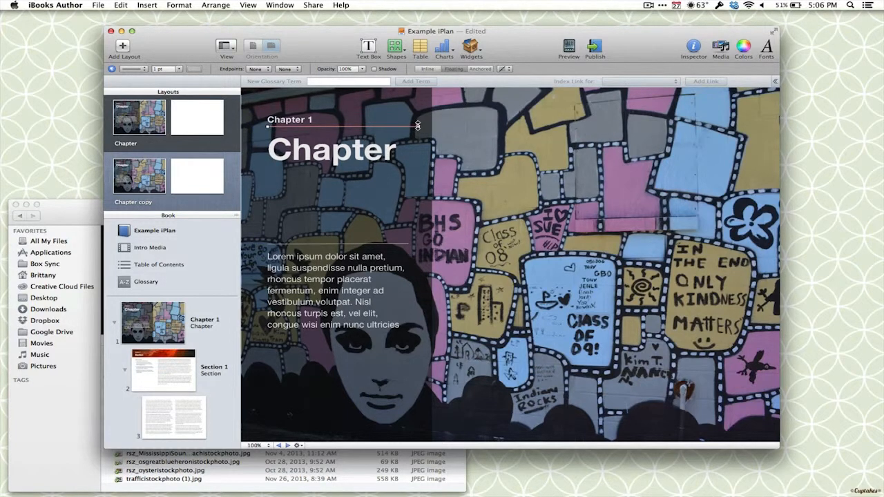
# Change the Chapter 1 page in the book to the Chapter copy layout
pyautogui.click(162, 167)
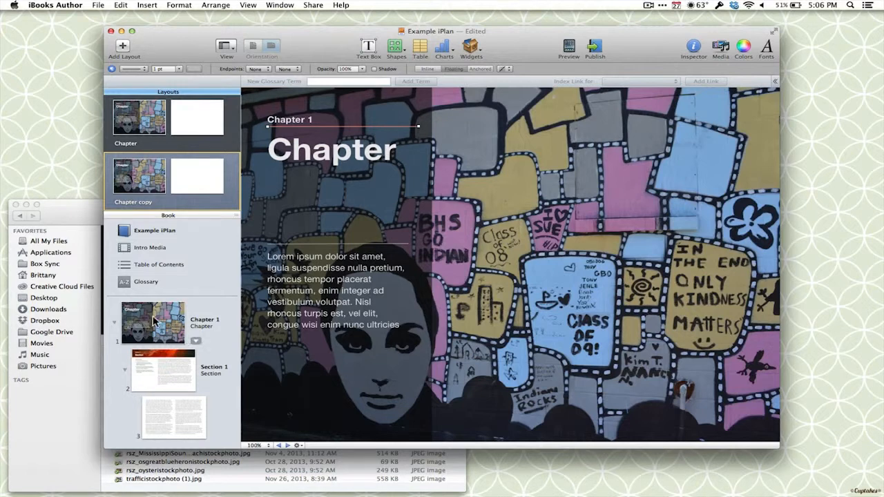
pyautogui.click(193, 338)
pyautogui.click(196, 340)
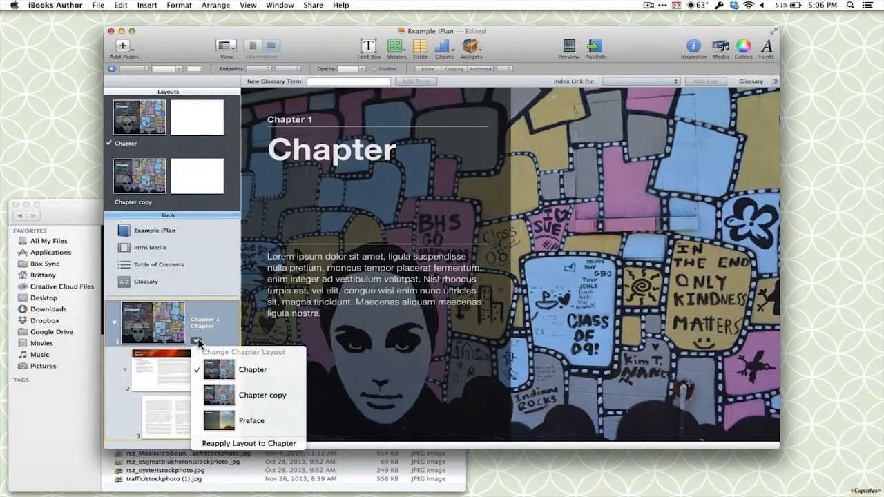
pyautogui.click(247, 396)
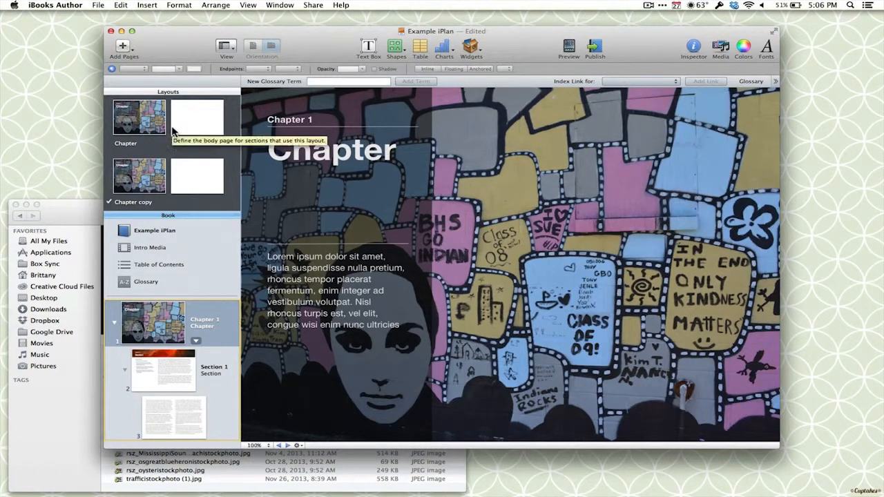
# Select the title text on the original Chapter layout and show its paragraph style in the styles drawer
pyautogui.click(143, 183)
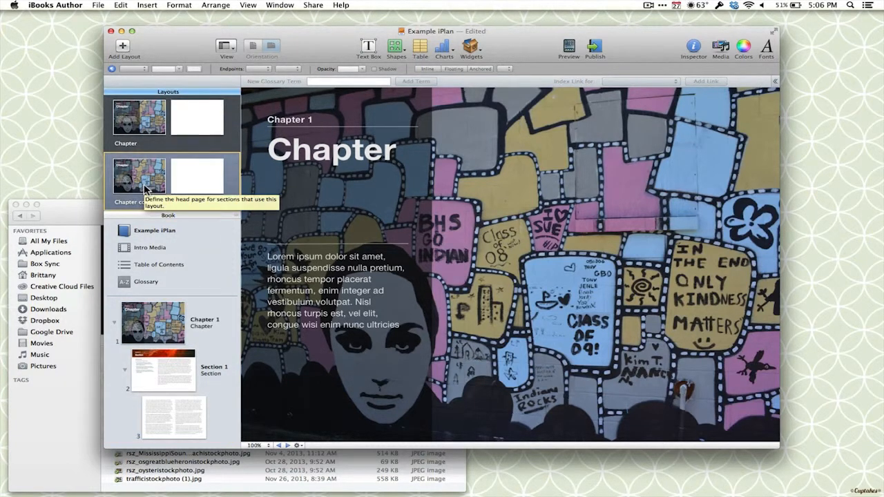
pyautogui.click(137, 111)
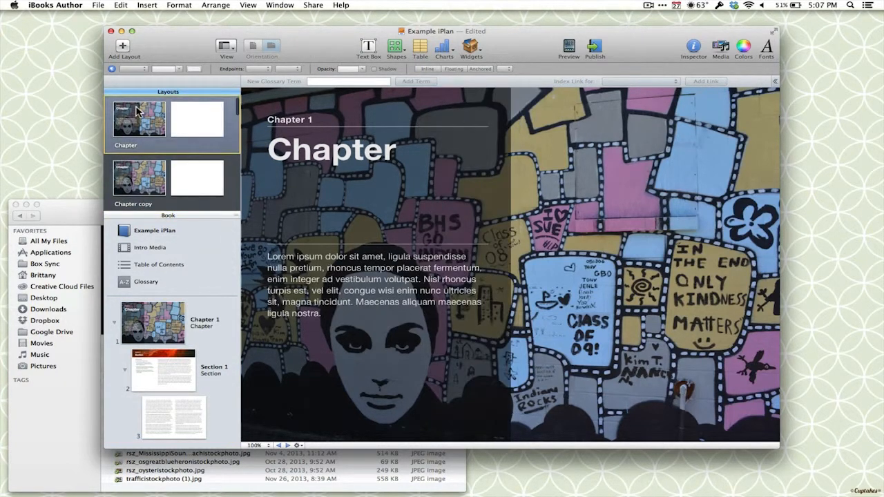
pyautogui.click(324, 158)
pyautogui.doubleClick(325, 157)
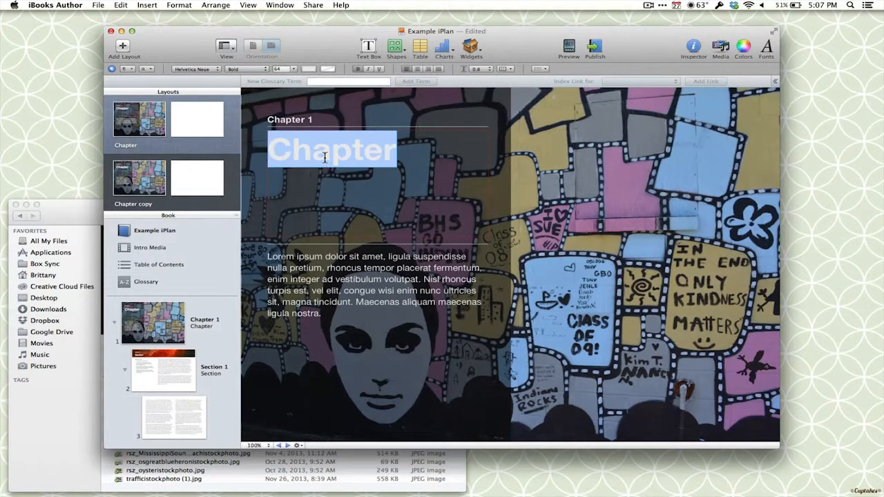
pyautogui.click(226, 46)
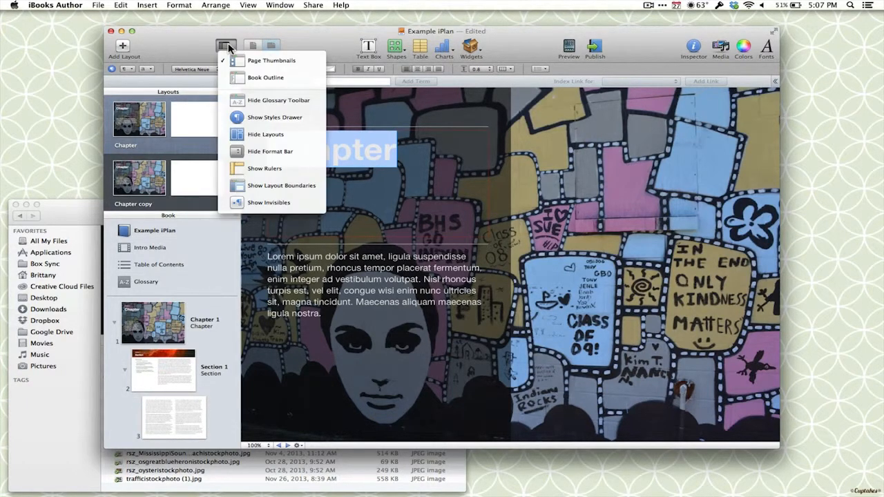
pyautogui.click(253, 118)
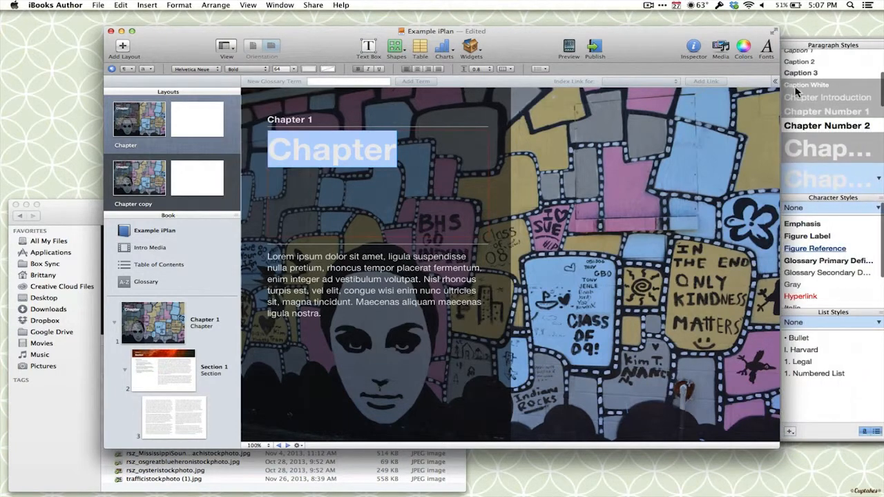
pyautogui.scroll(-2, 865, 124)
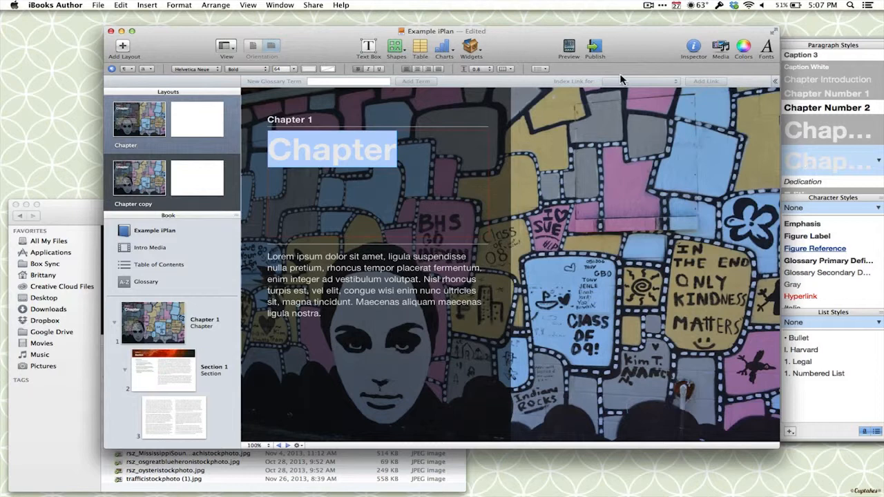
# Format the chapter title in Museo Slab 500 at 48 pt and redefine its paragraph style from the selection
pyautogui.click(204, 69)
pyautogui.click(200, 86)
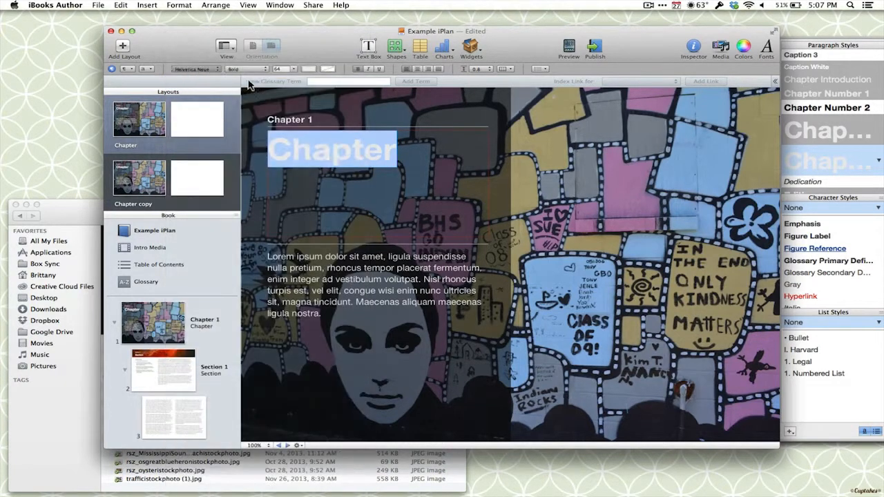
pyautogui.click(257, 71)
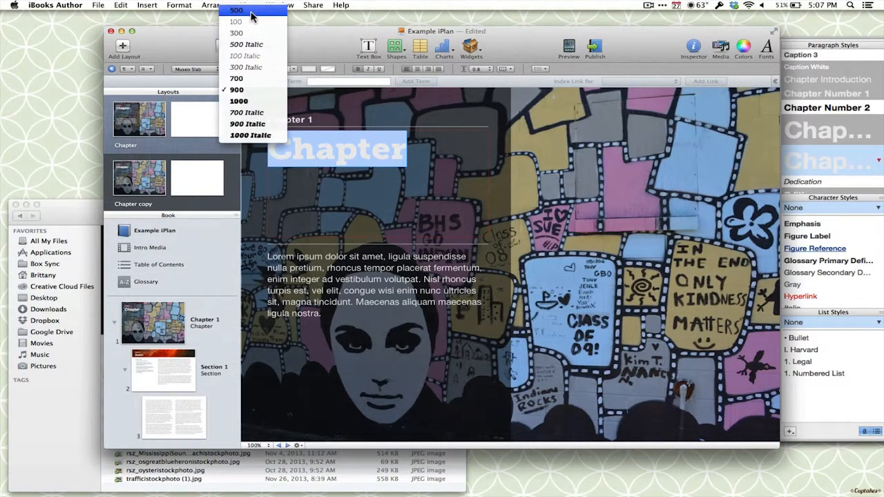
pyautogui.click(257, 22)
pyautogui.click(294, 69)
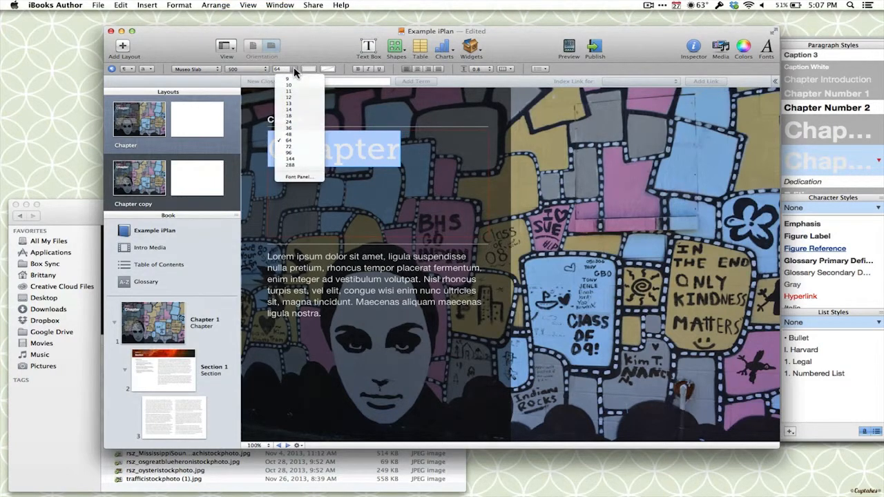
pyautogui.click(291, 134)
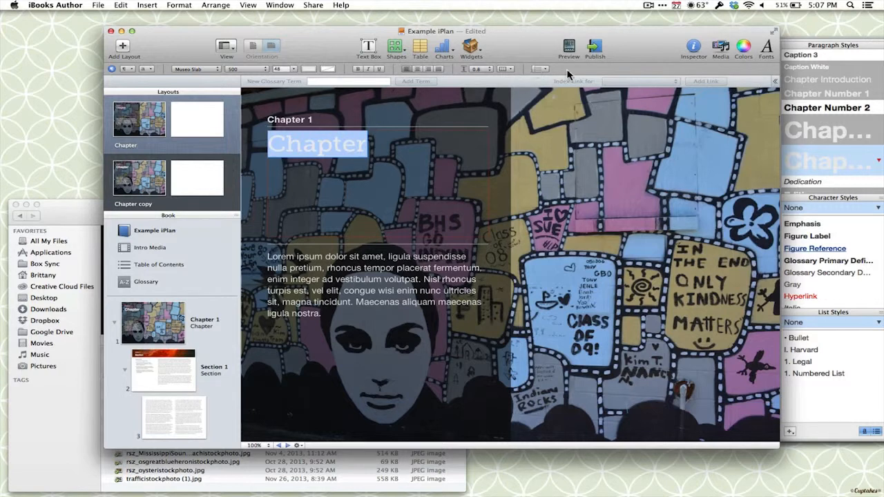
pyautogui.click(879, 162)
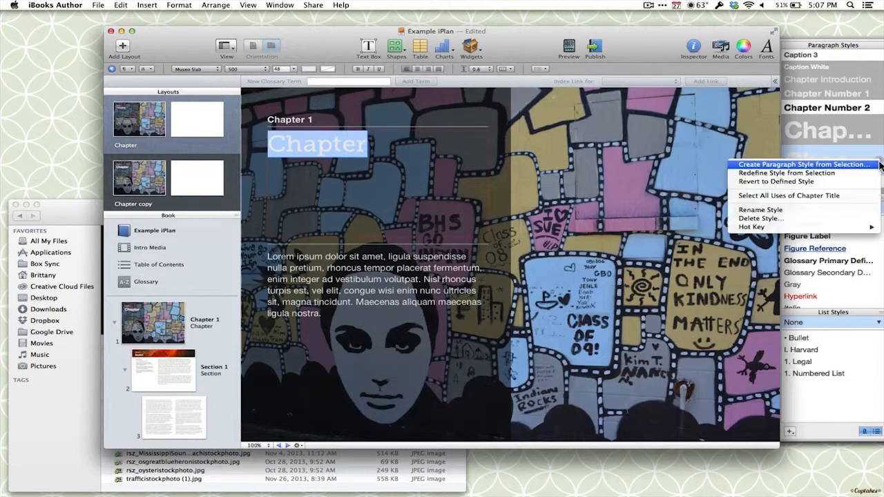
pyautogui.click(831, 174)
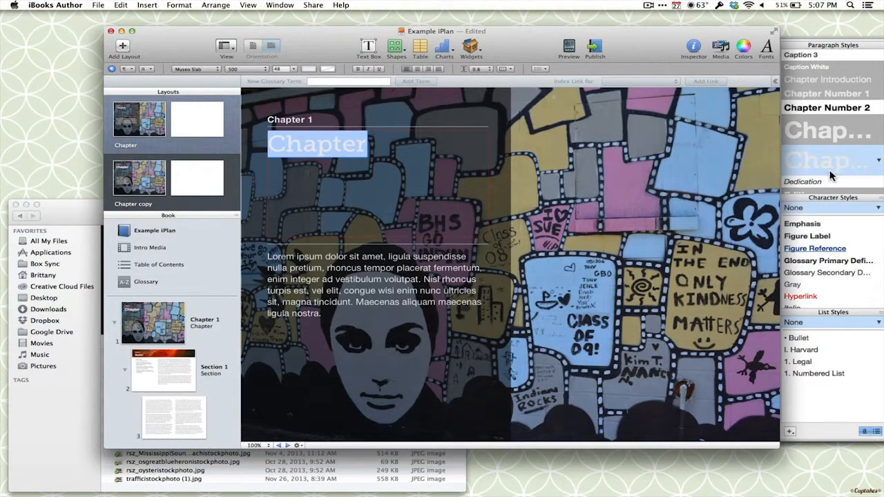
# Select the title text on the book's Chapter 1 page to check its redefined style
pyautogui.click(147, 336)
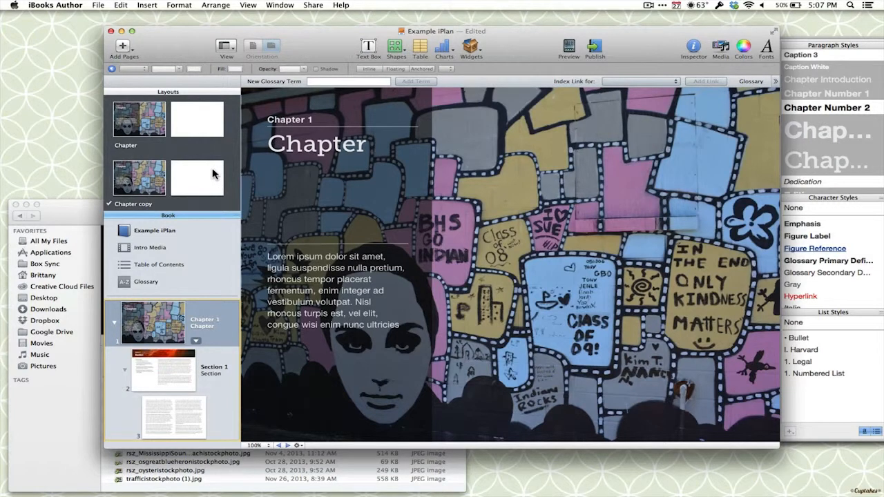
pyautogui.doubleClick(315, 144)
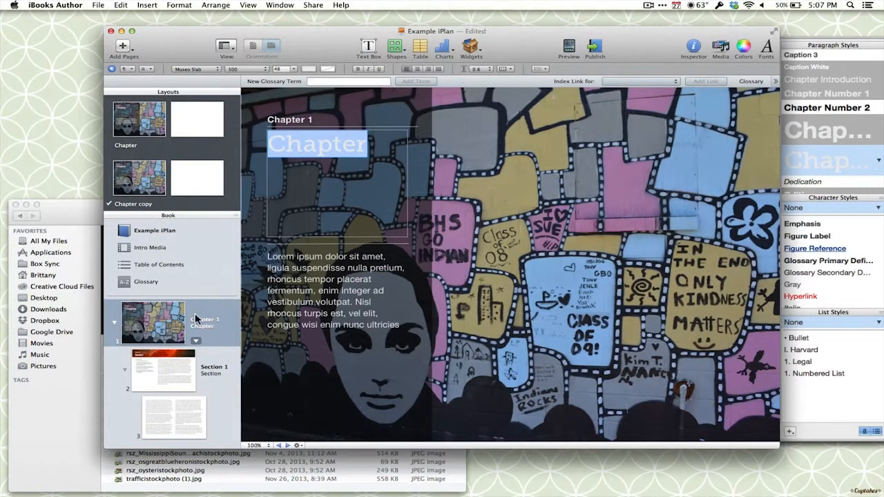
# Open the Section layout and examine the paragraph and list styles of its body text and numbered list boxes
pyautogui.scroll(-3, 146, 160)
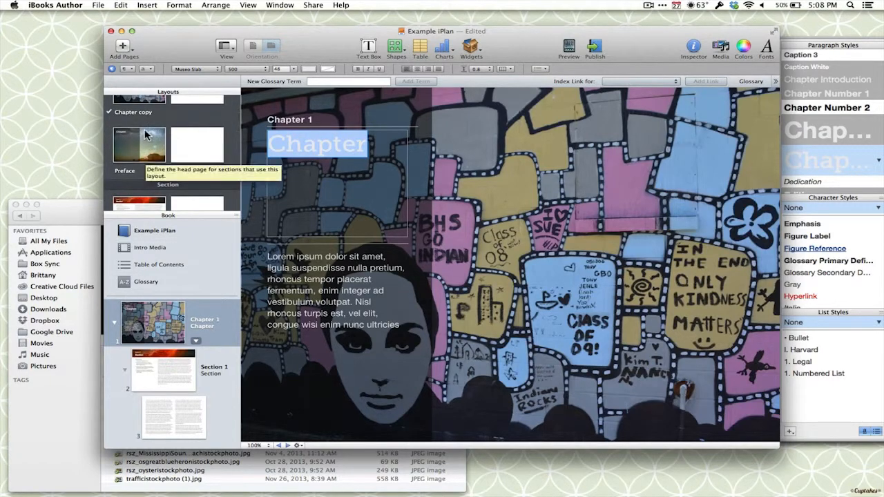
pyautogui.click(145, 136)
pyautogui.press('Up')
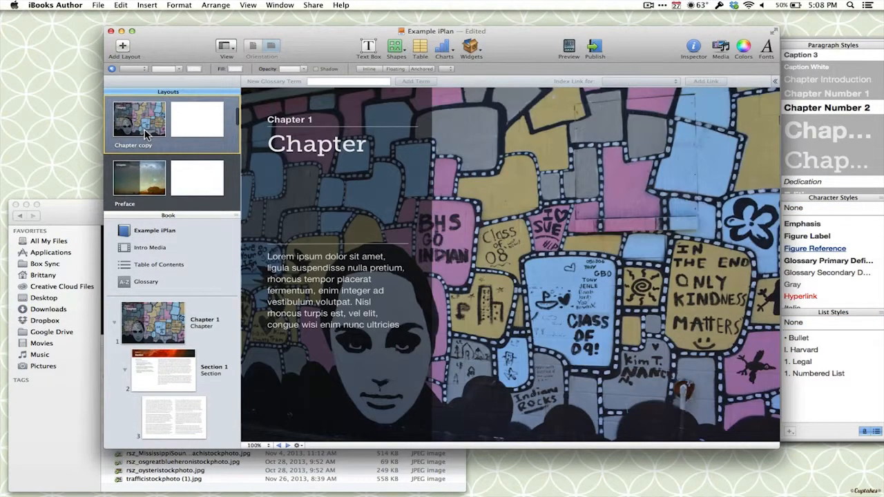
pyautogui.press('Down')
pyautogui.press('Down')
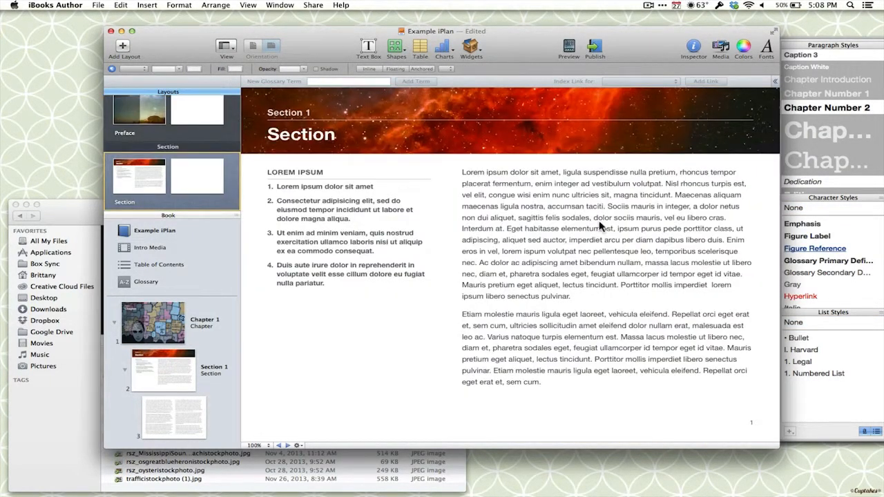
pyautogui.click(623, 233)
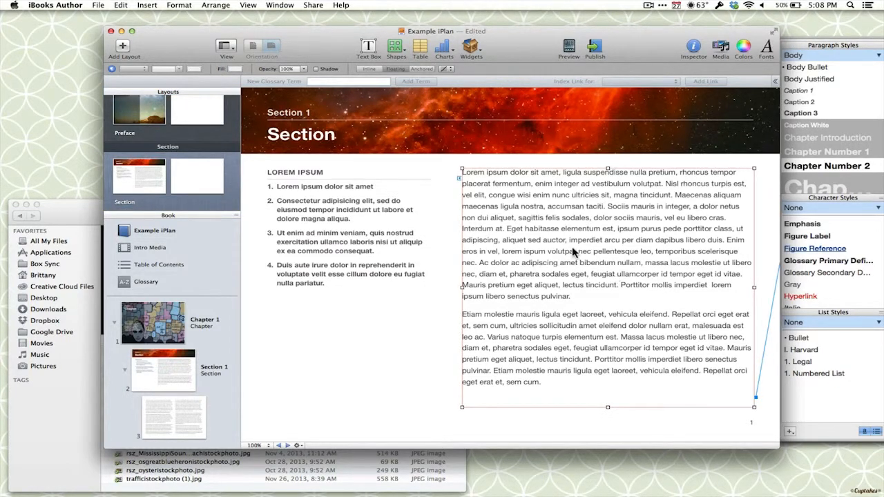
pyautogui.press('super+a')
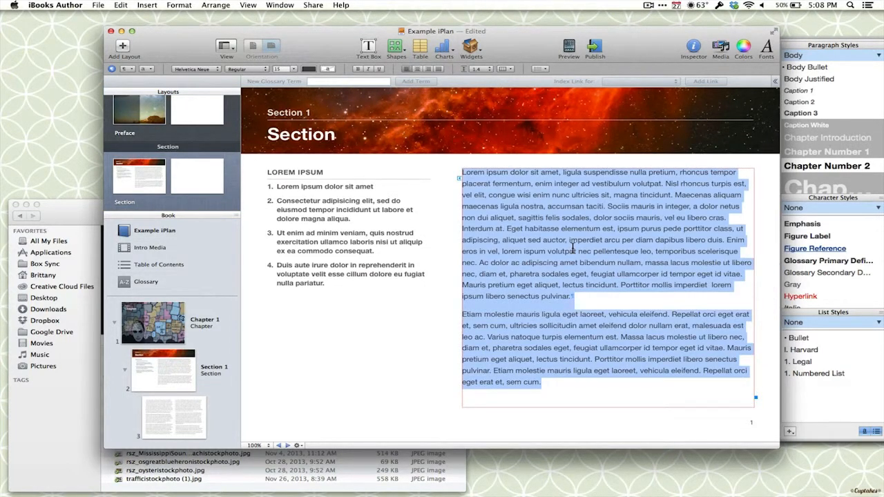
pyautogui.click(361, 361)
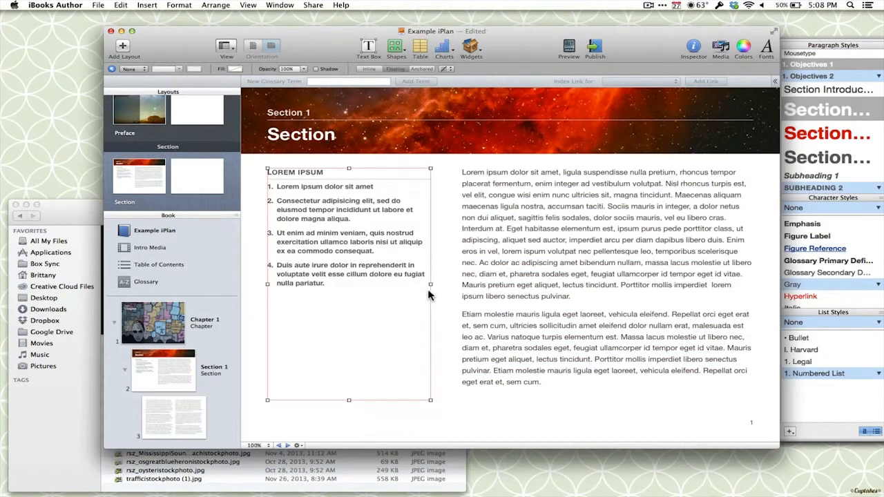
# Add a text box below the numbered list on the Section layout and apply the layout change to the book
pyautogui.click(370, 50)
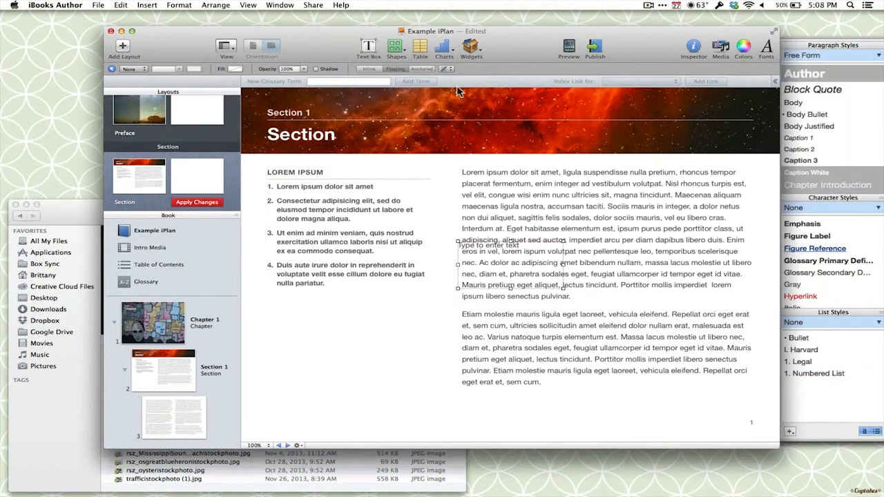
pyautogui.moveTo(512, 252); pyautogui.dragTo(314, 306)
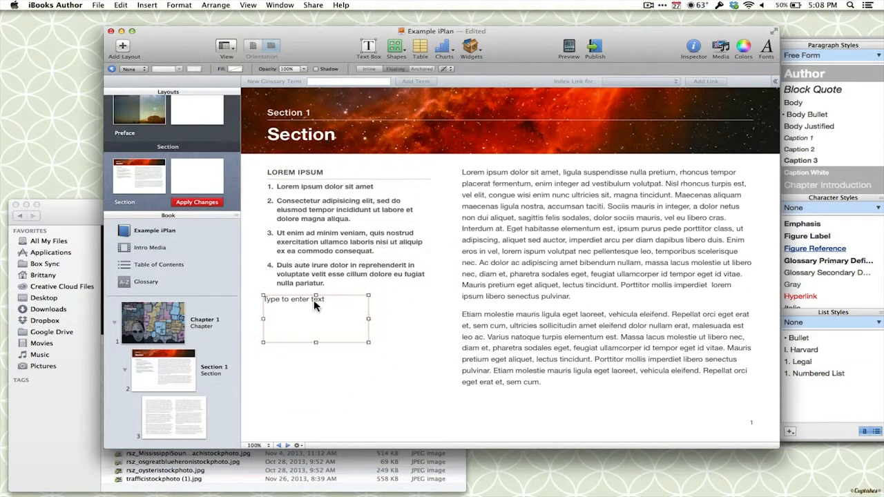
pyautogui.click(189, 203)
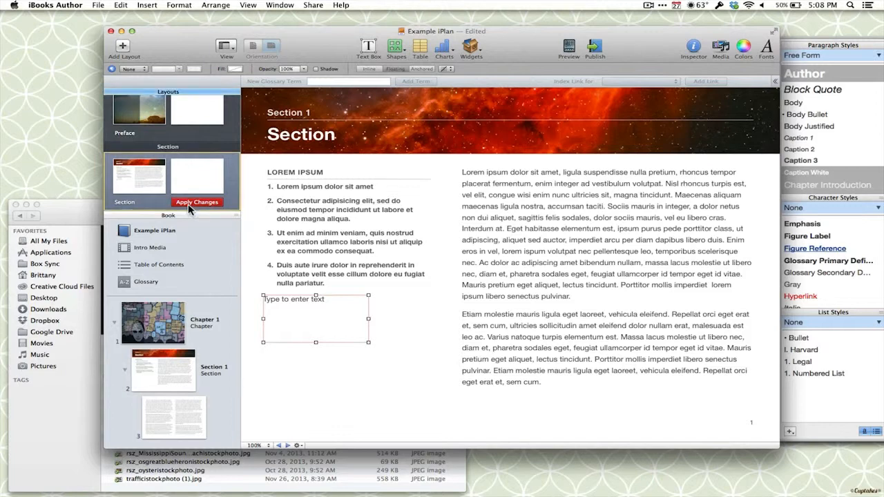
# Replace the placeholder body text on the book's Section 1 page with "Example text"
pyautogui.click(167, 360)
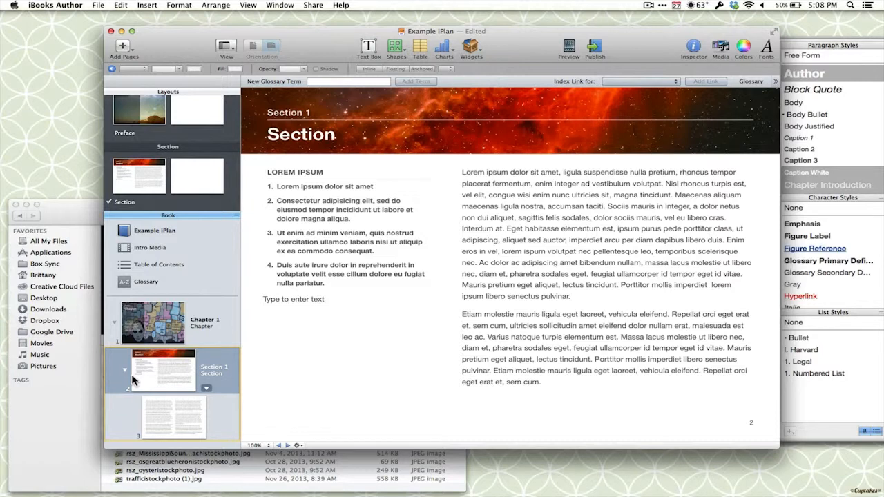
pyautogui.click(570, 235)
pyautogui.press('super+a')
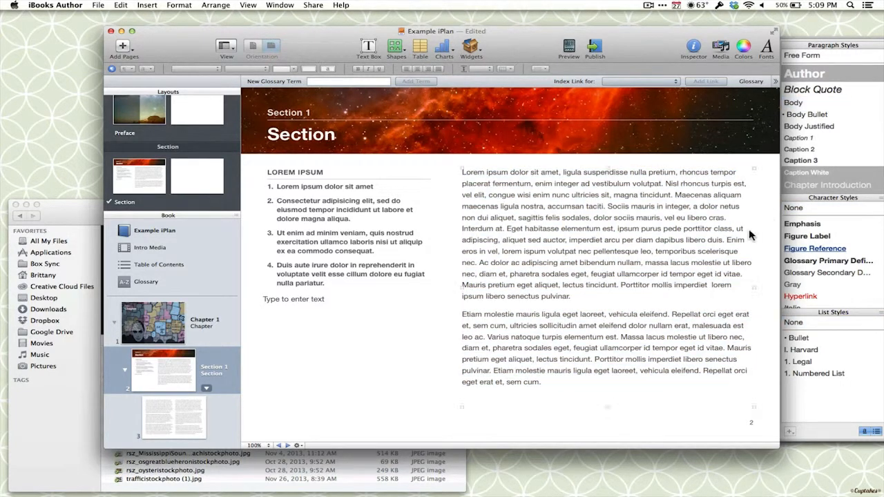
pyautogui.click(331, 283)
pyautogui.click(543, 261)
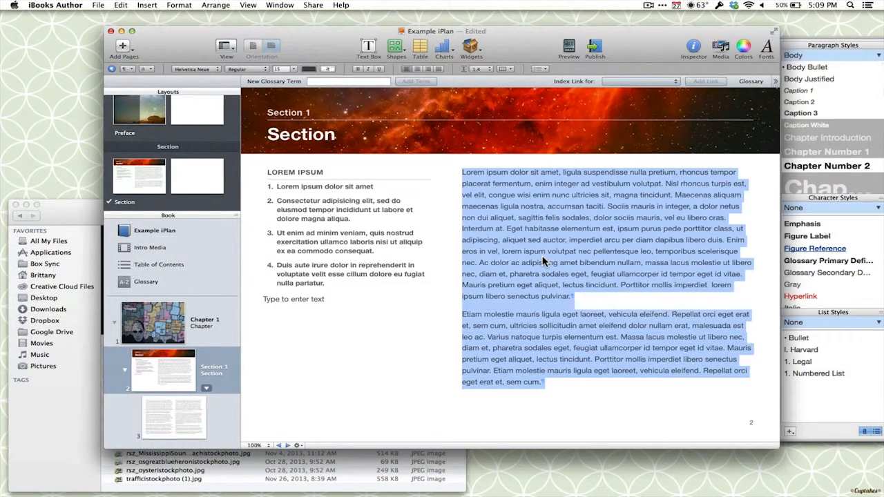
pyautogui.write('Example text')
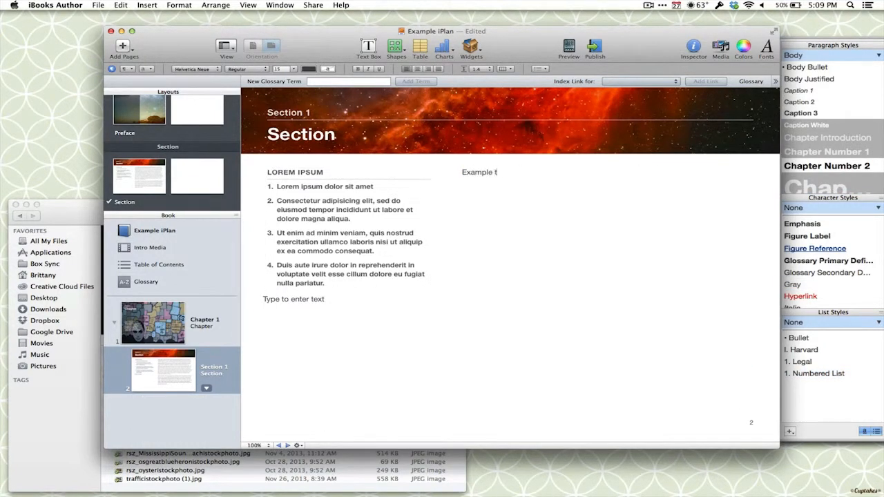
# Apply the Emphasis character style to the word "text" in the body text
pyautogui.hotkey('shift', 'Left')
pyautogui.hotkey('shift', 'Left')
pyautogui.hotkey('shift', 'Left')
pyautogui.hotkey('shift', 'Left')
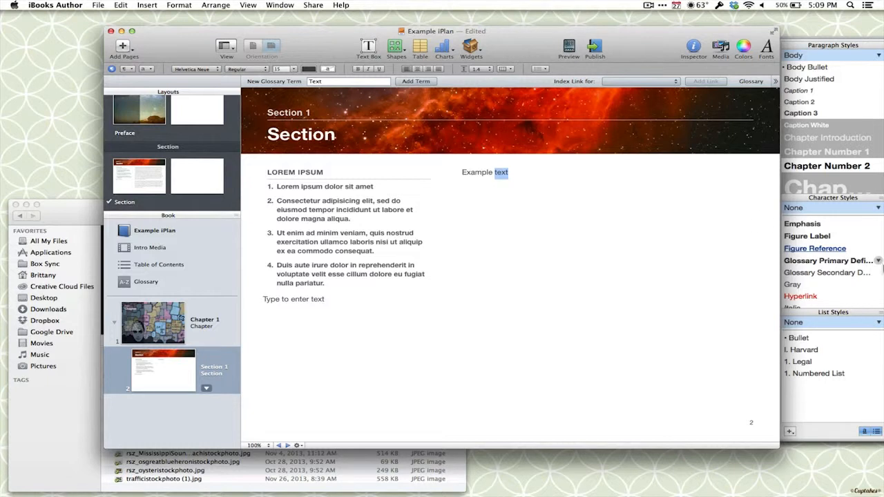
pyautogui.click(816, 226)
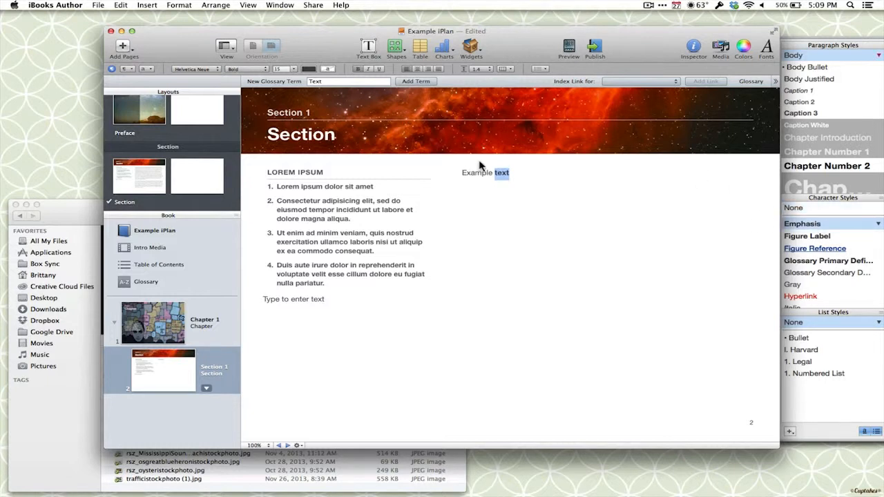
# Apply the Heading 2 paragraph style to the whole phrase "Example text"
pyautogui.hotkey('shift', 'Left')
pyautogui.hotkey('shift', 'Left')
pyautogui.hotkey('shift', 'Left')
pyautogui.hotkey('shift', 'Left')
pyautogui.hotkey('shift', 'Left')
pyautogui.hotkey('shift', 'Left')
pyautogui.hotkey('shift', 'Left')
pyautogui.hotkey('shift', 'Left')
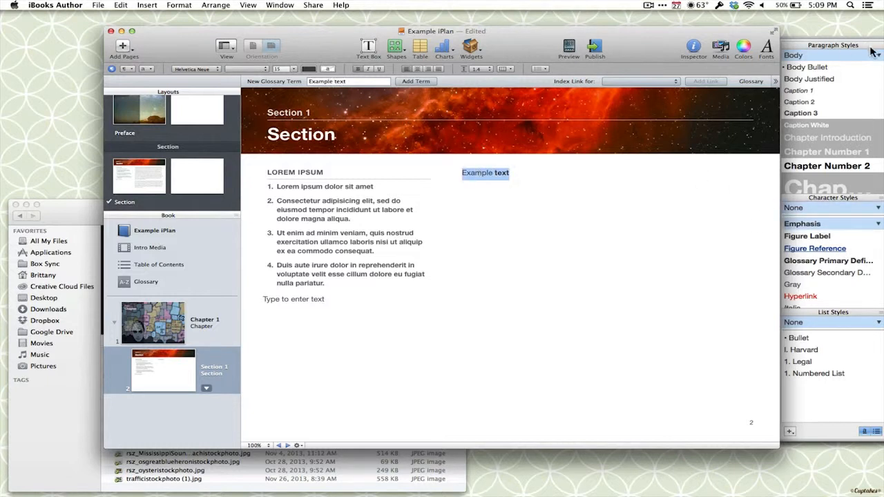
pyautogui.scroll(-5, 815, 165)
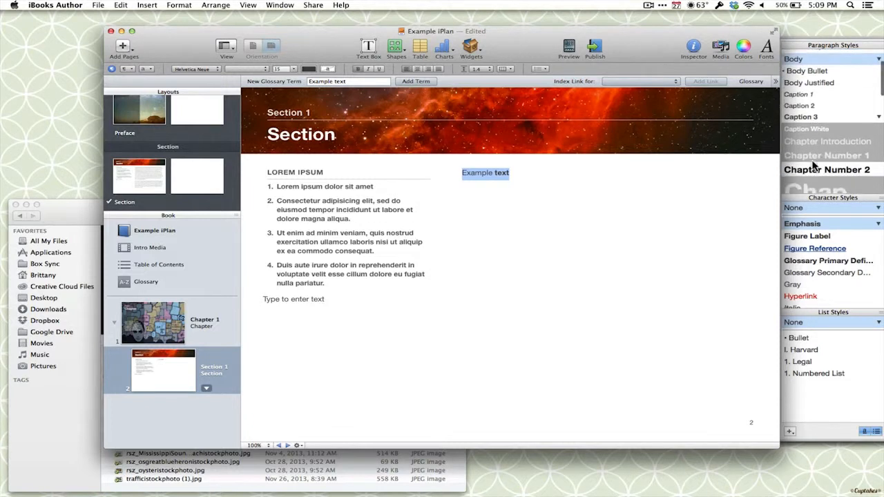
pyautogui.click(806, 150)
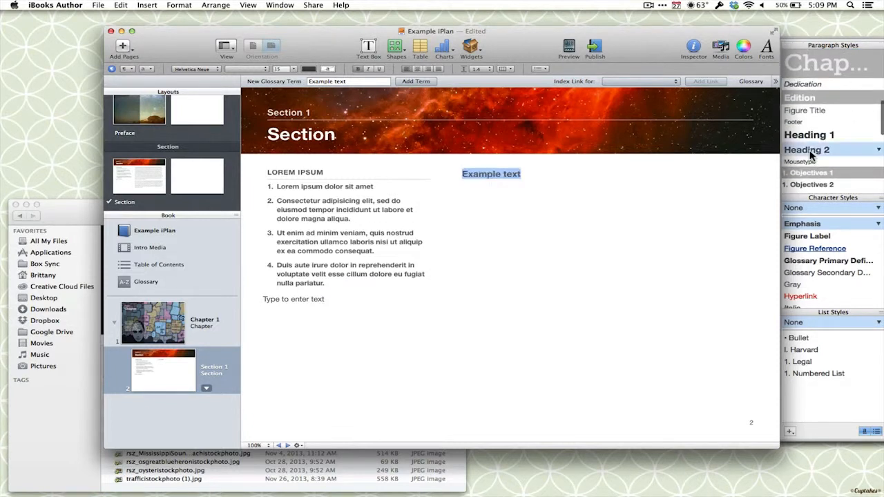
pyautogui.click(557, 187)
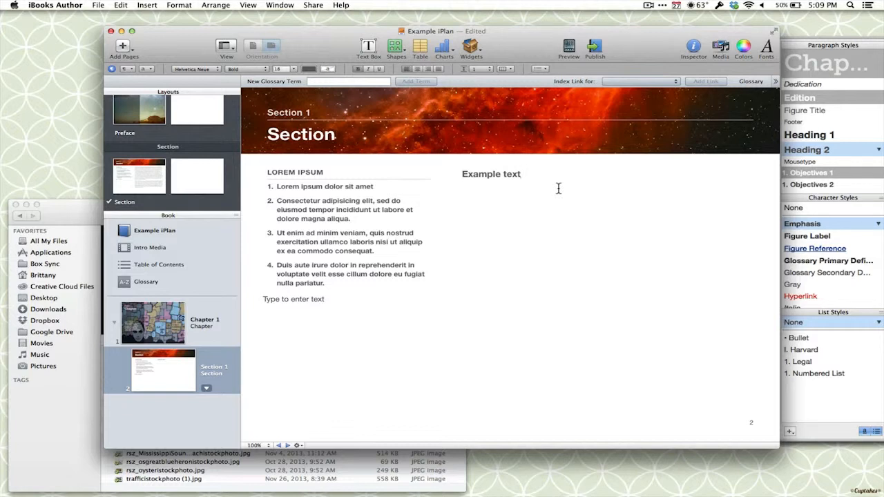
# Apply the Harvard list style to the numbered list text box on the Section 1 page
pyautogui.click(304, 261)
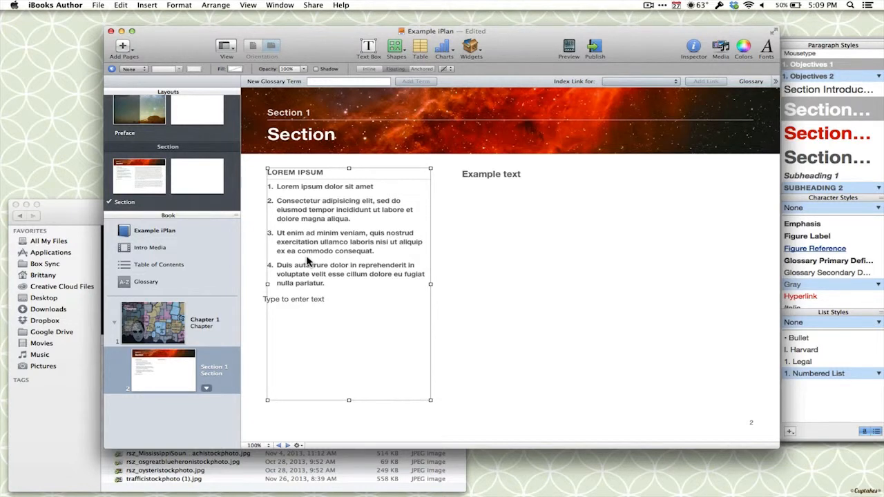
pyautogui.click(802, 366)
pyautogui.click(803, 350)
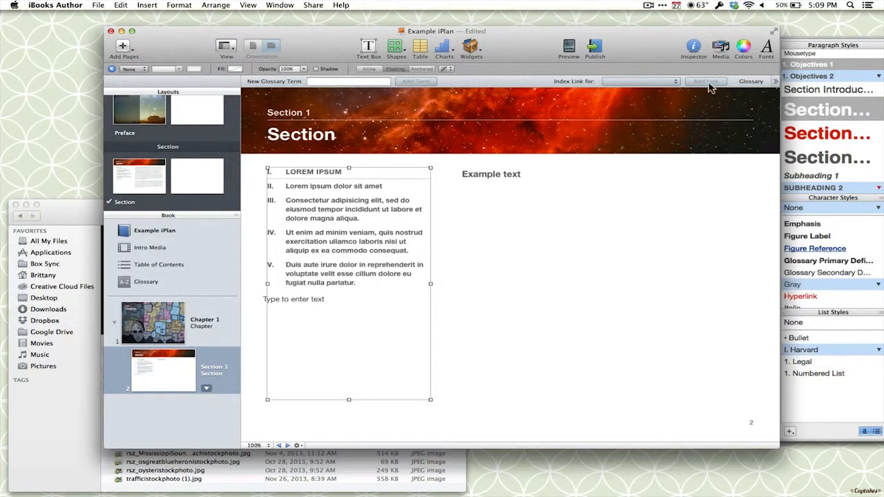
# Show the list settings for the selected text box and try image bullets followed by text bullets
pyautogui.click(695, 49)
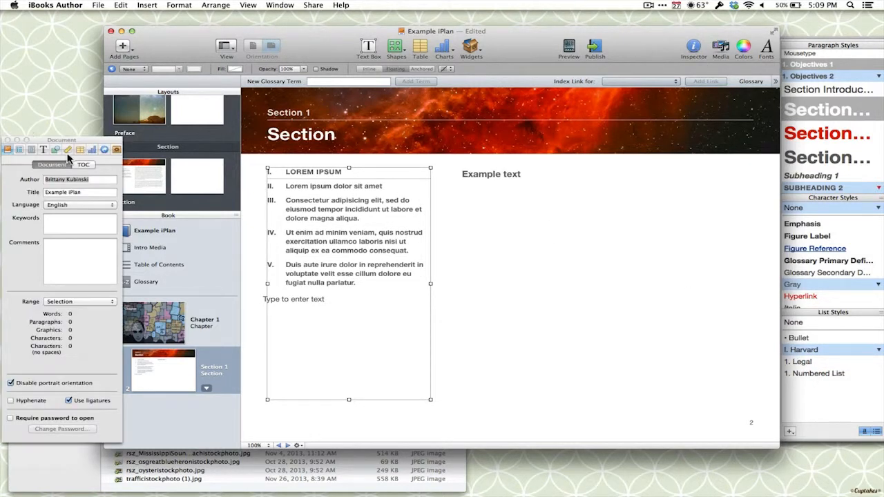
pyautogui.click(43, 150)
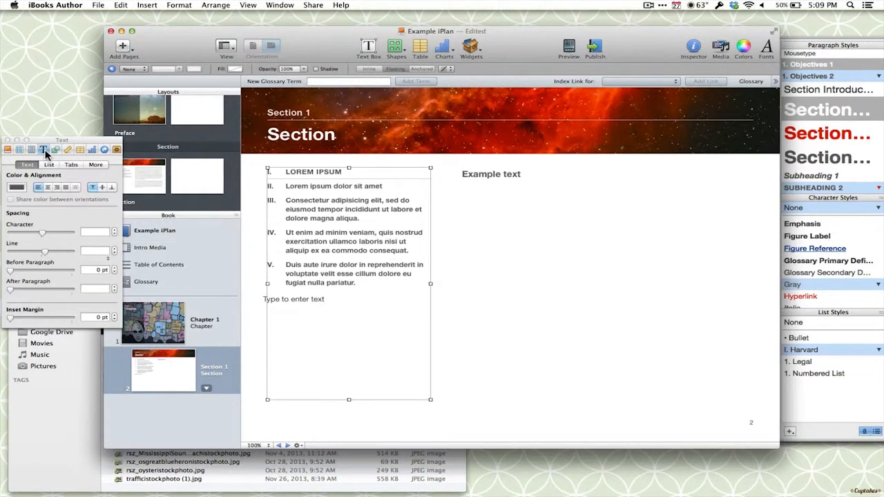
pyautogui.click(50, 165)
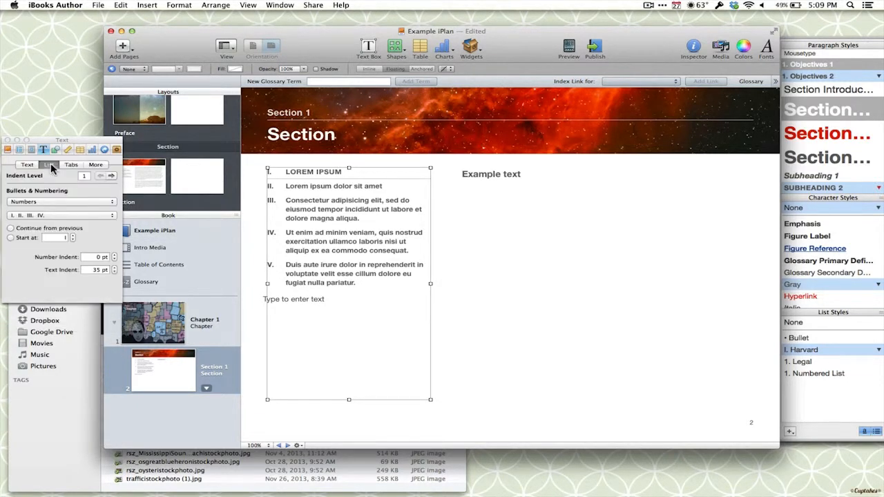
pyautogui.click(73, 202)
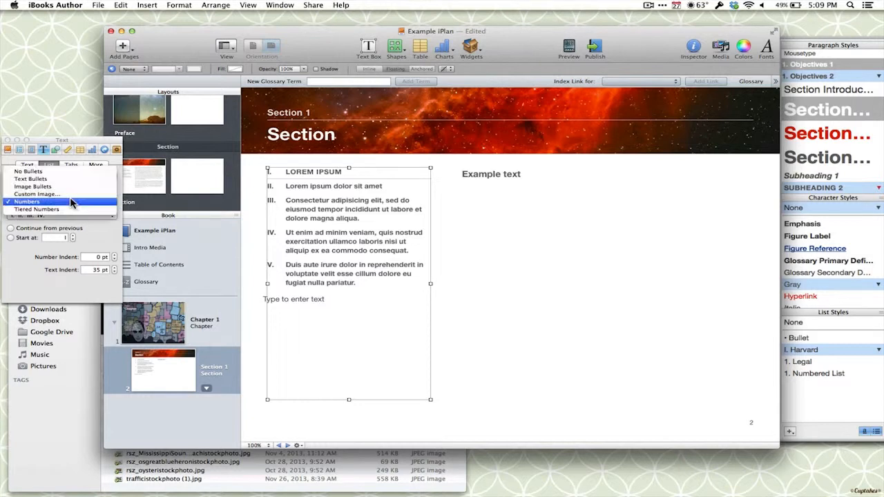
pyautogui.click(36, 186)
pyautogui.click(54, 202)
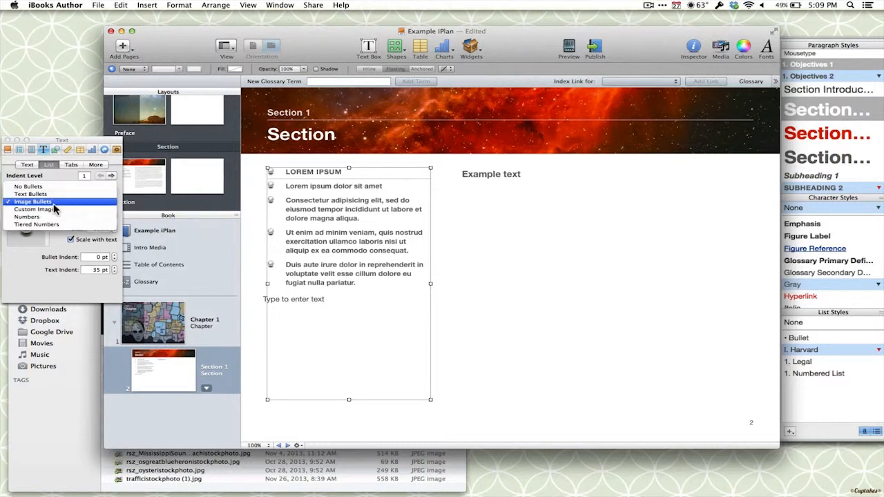
pyautogui.click(36, 196)
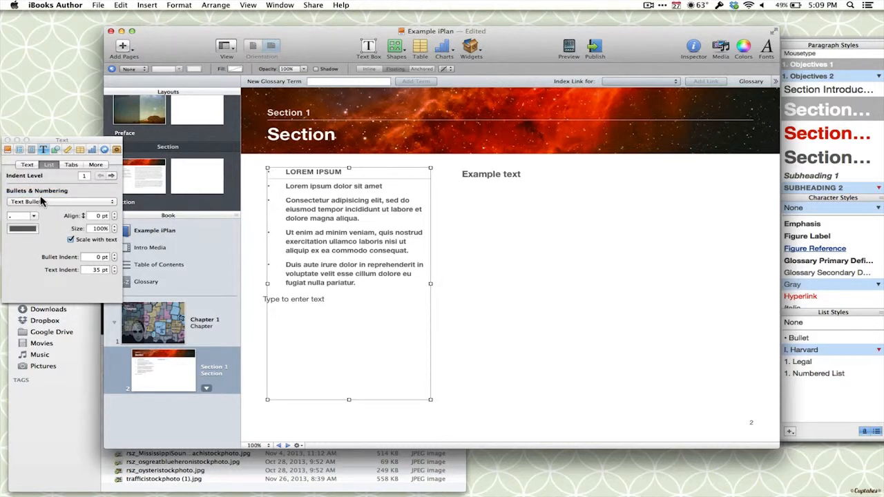
# Try image bullets and tiered numbers on the list text box, and apply the Numbered List style to it
pyautogui.click(47, 201)
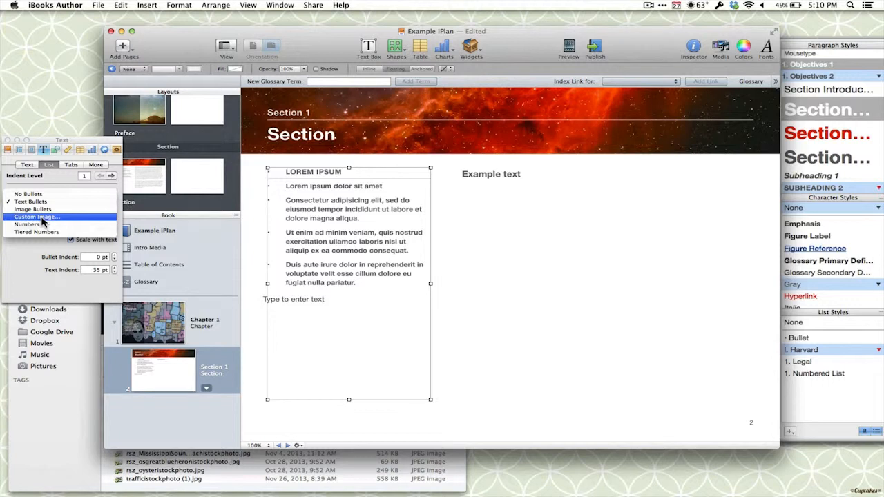
pyautogui.click(34, 209)
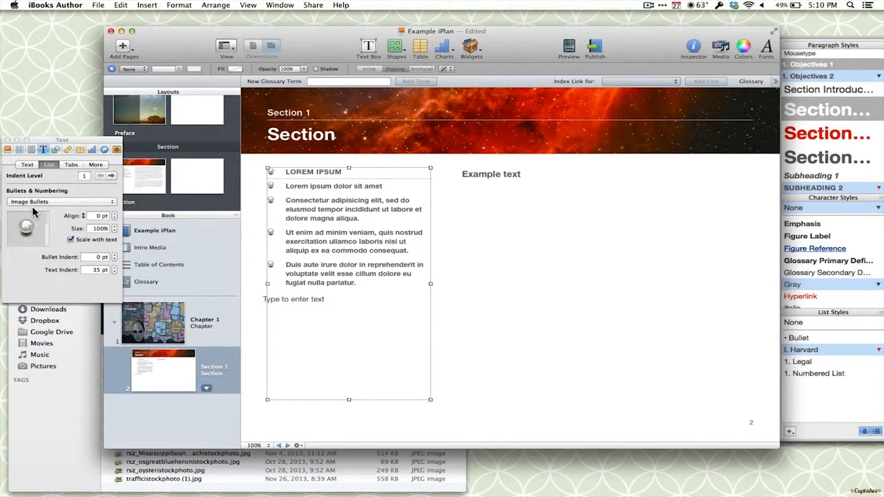
pyautogui.click(43, 202)
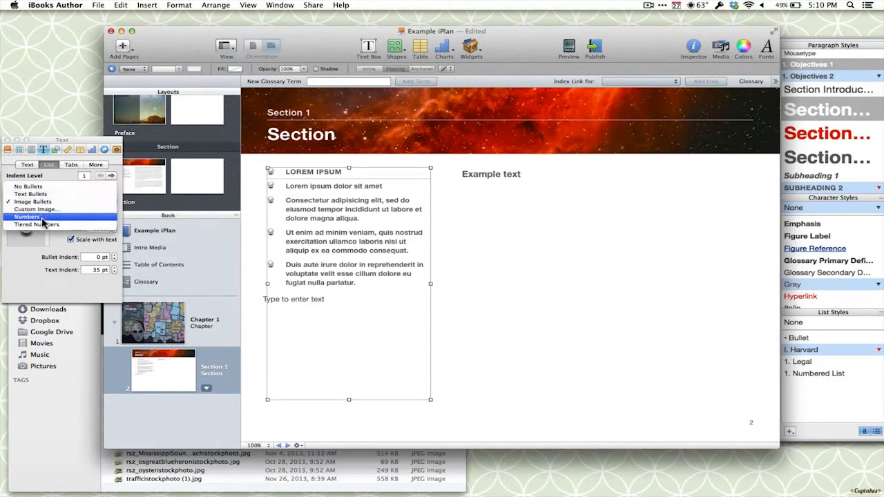
pyautogui.click(42, 225)
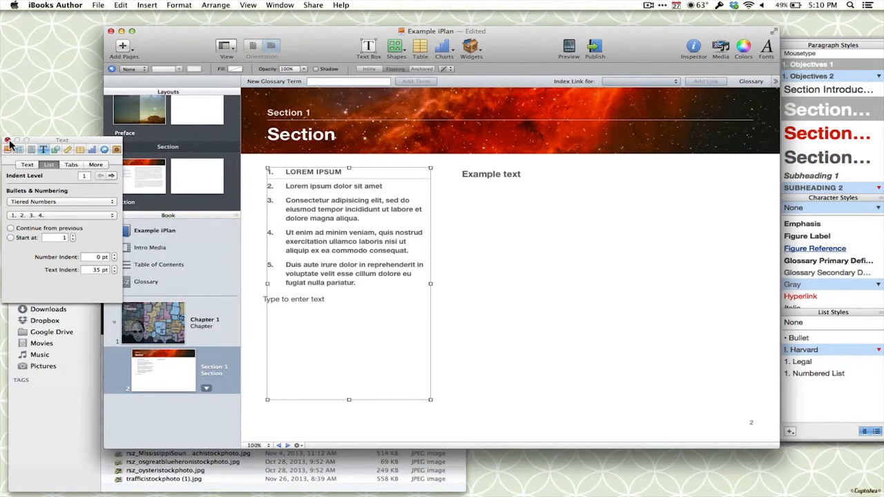
pyautogui.click(827, 374)
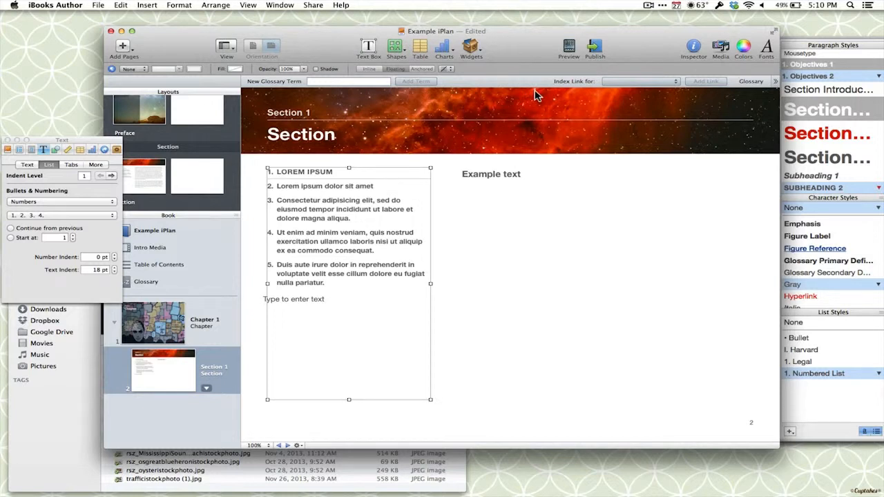
pyautogui.click(182, 6)
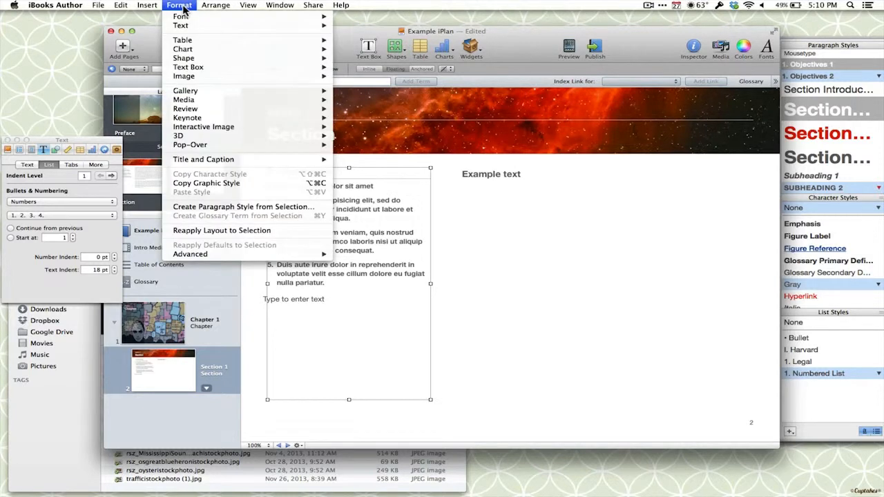
pyautogui.moveTo(188, 19)
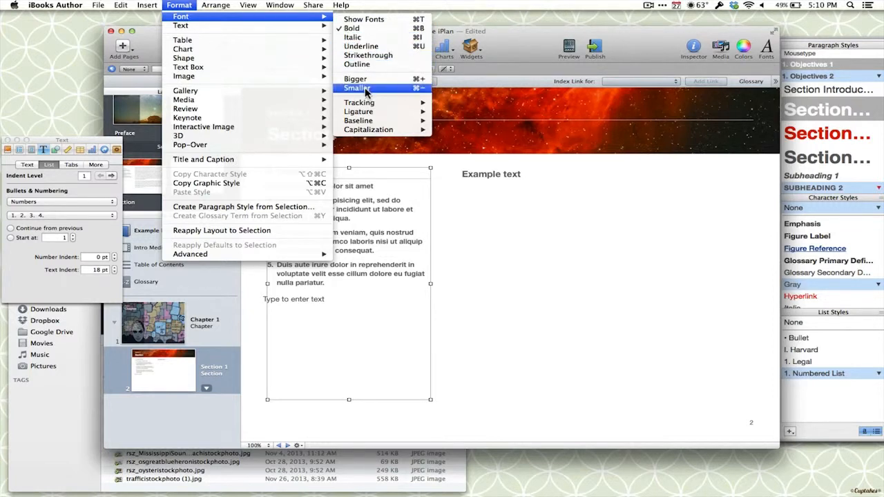
pyautogui.moveTo(373, 102)
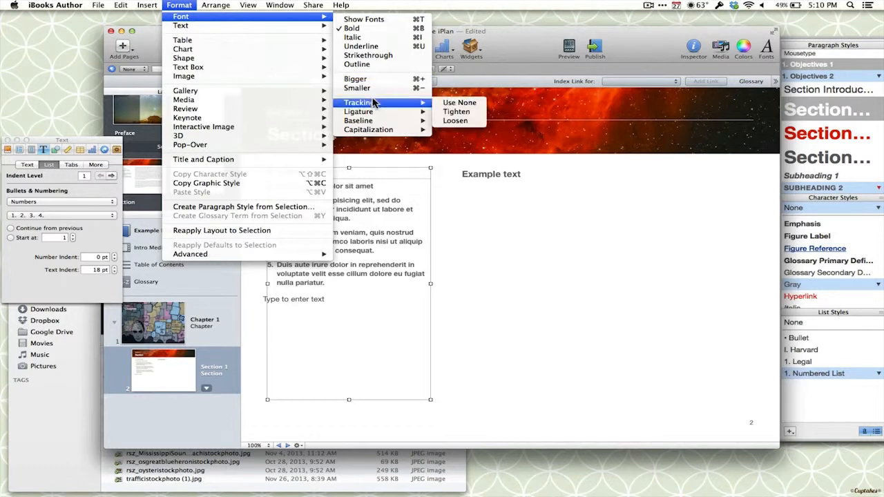
pyautogui.moveTo(373, 122)
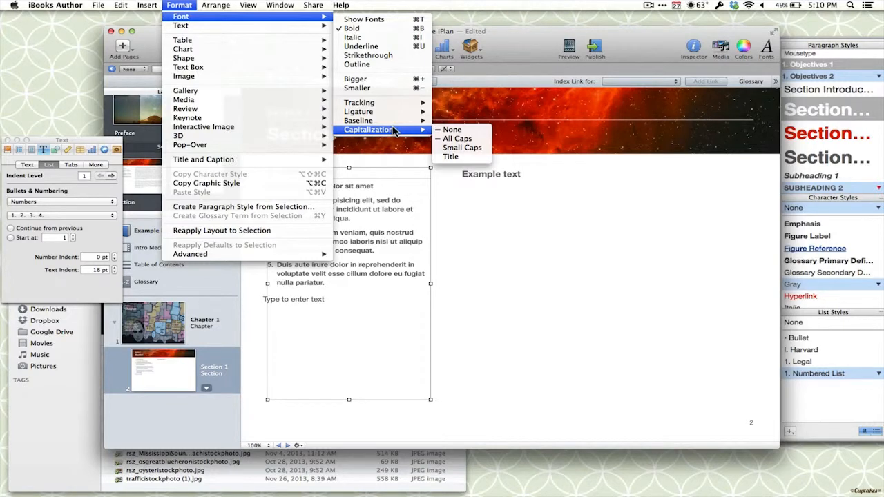
pyautogui.click(513, 66)
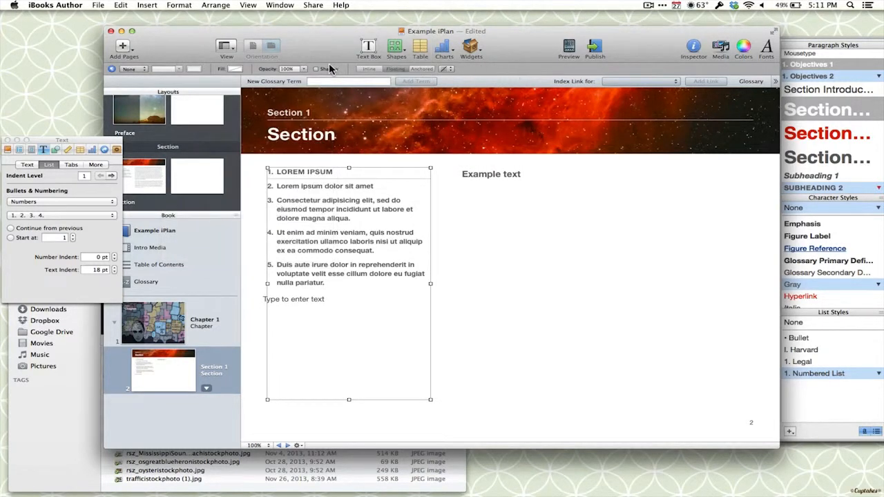
# Color the body text of list items 2 to 5 on the Section 1 page light gray
pyautogui.click(326, 231)
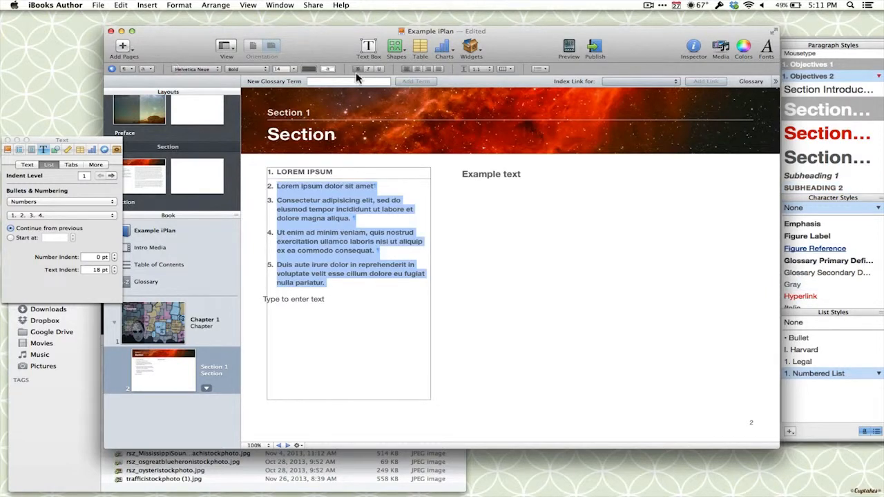
pyautogui.click(308, 69)
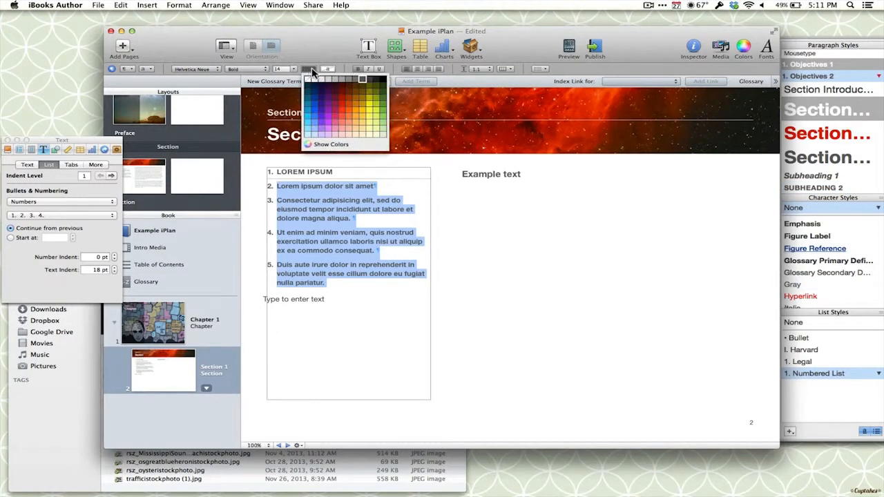
pyautogui.click(338, 80)
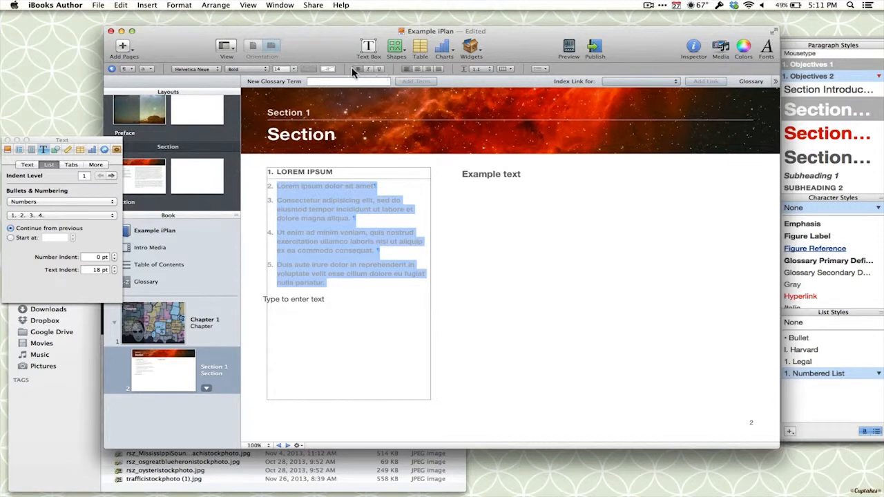
# Show the color, alignment and spacing settings for the selected list text
pyautogui.click(485, 69)
pyautogui.click(552, 50)
pyautogui.click(26, 165)
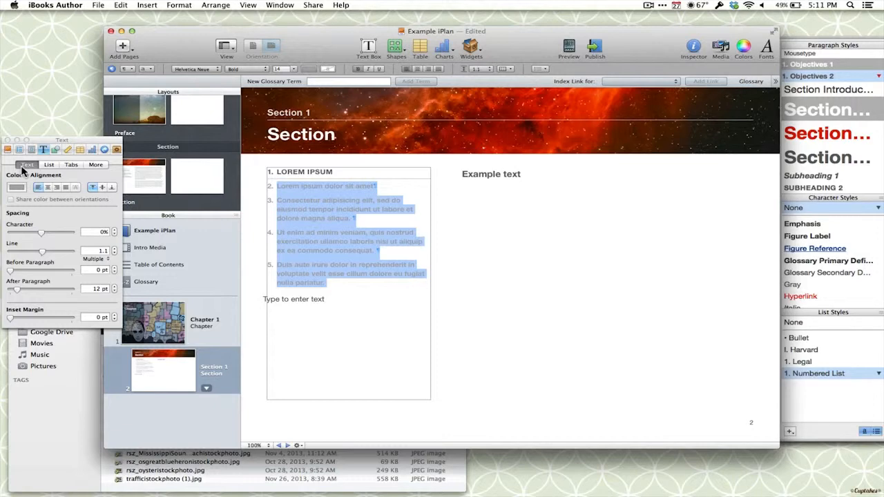
# Display the Chapter copy layout with the mural background
pyautogui.click(146, 126)
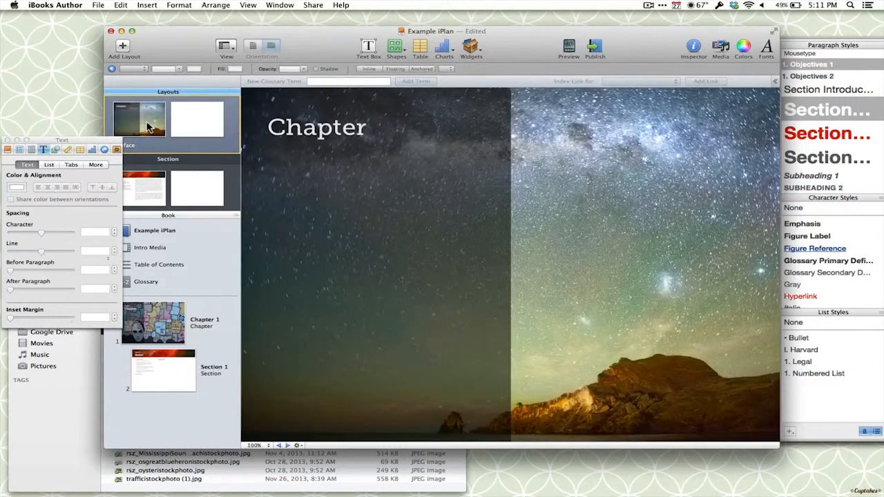
pyautogui.press('Up')
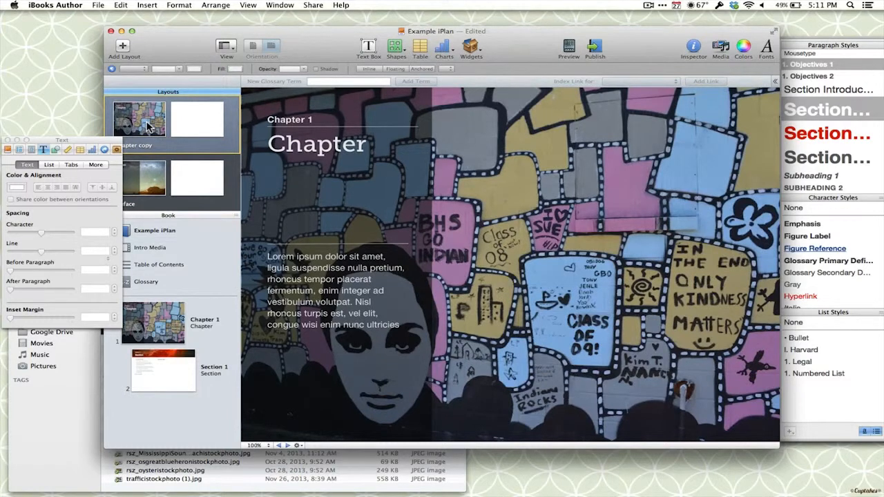